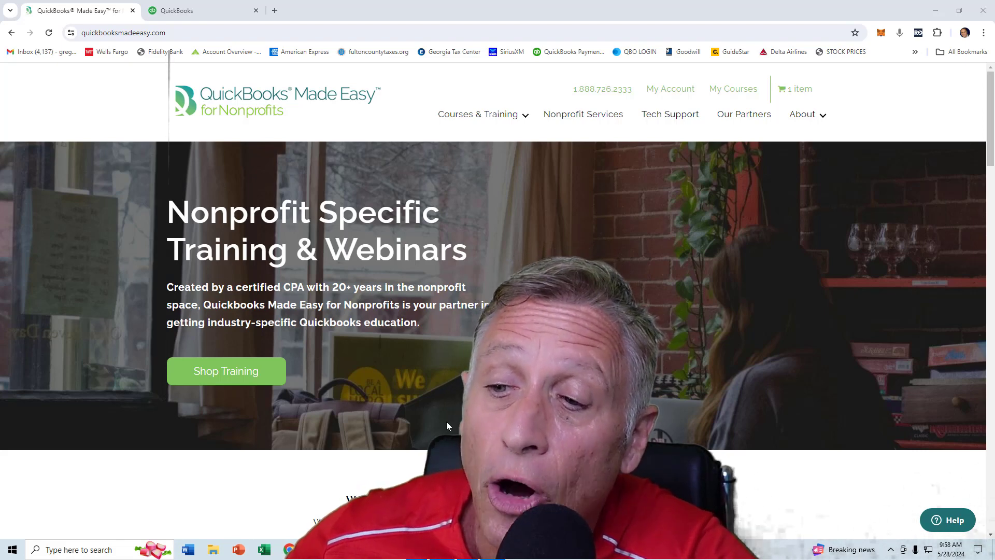
Switch to the QuickBooks Online tab showing the 2030 Non-Profit company dashboard
{"action": "left_click", "coordinate": [205, 10]}
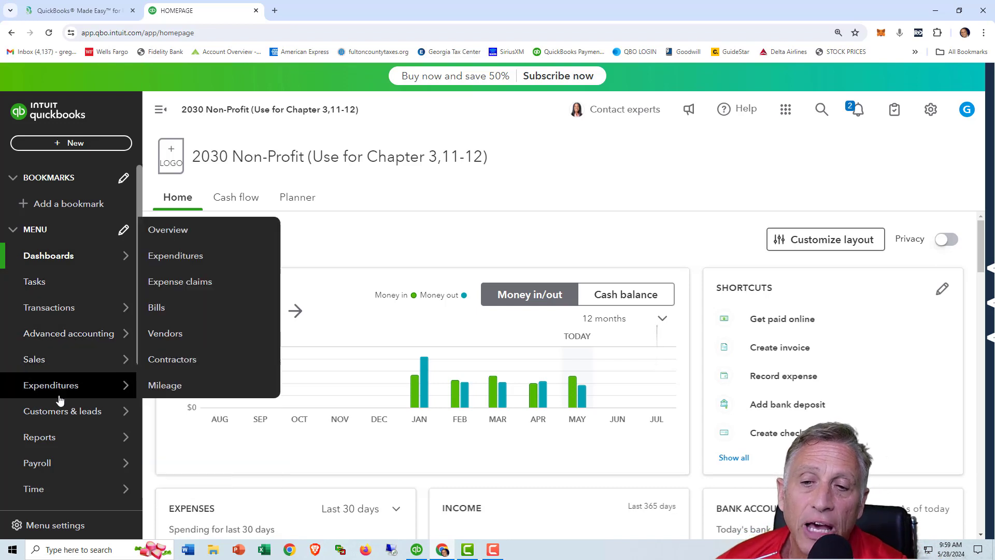
Open the Reports page, glance at the Custom reports list, and return to Standard reports
{"action": "mouse_move", "coordinate": [52, 421]}
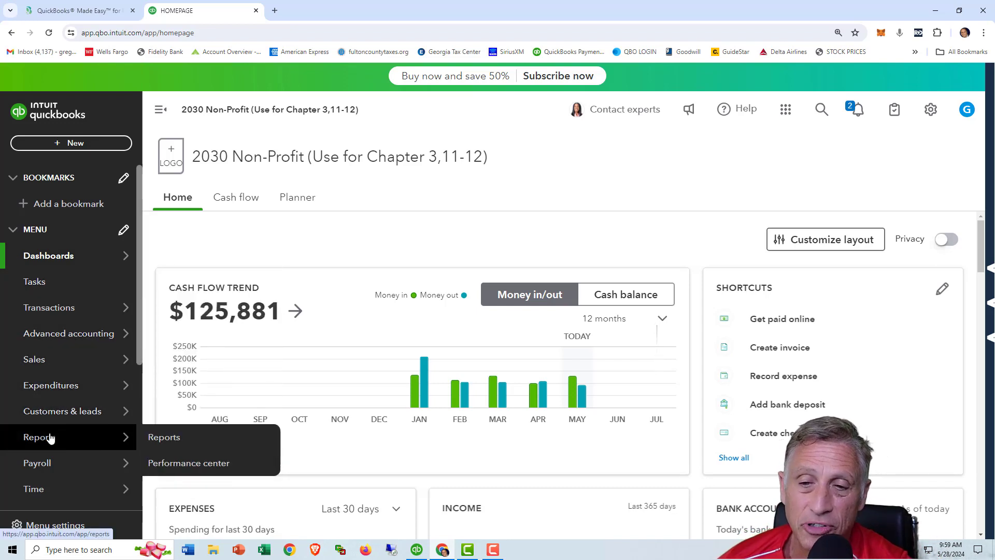
{"action": "left_click", "coordinate": [154, 439]}
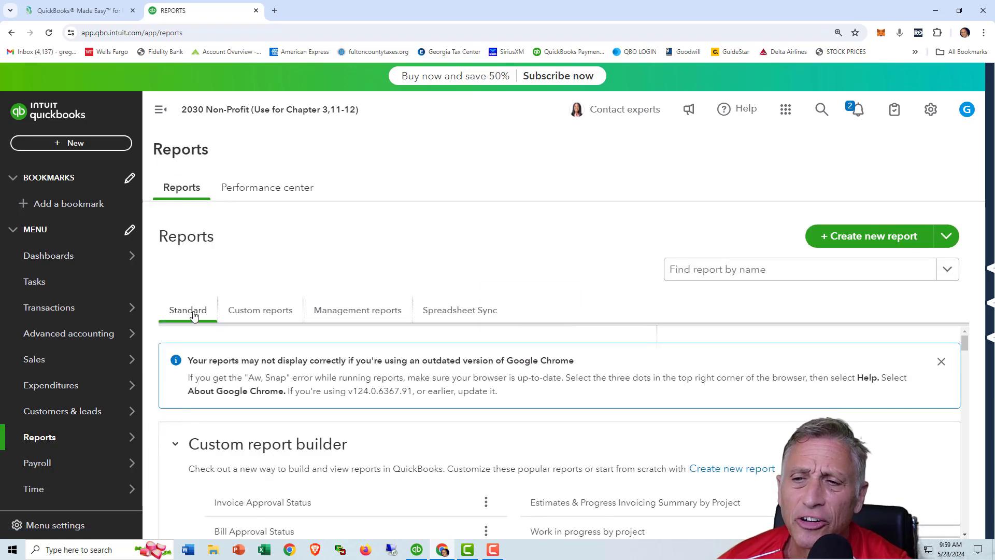
{"action": "scroll", "coordinate": [311, 425], "scroll_direction": "down", "scroll_amount": 5}
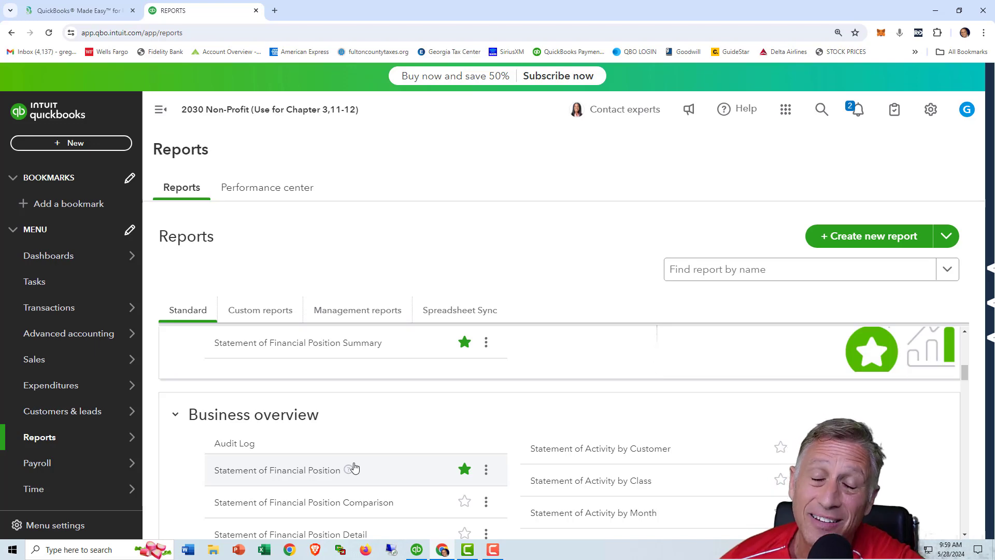
{"action": "scroll", "coordinate": [354, 468], "scroll_direction": "up", "scroll_amount": 5}
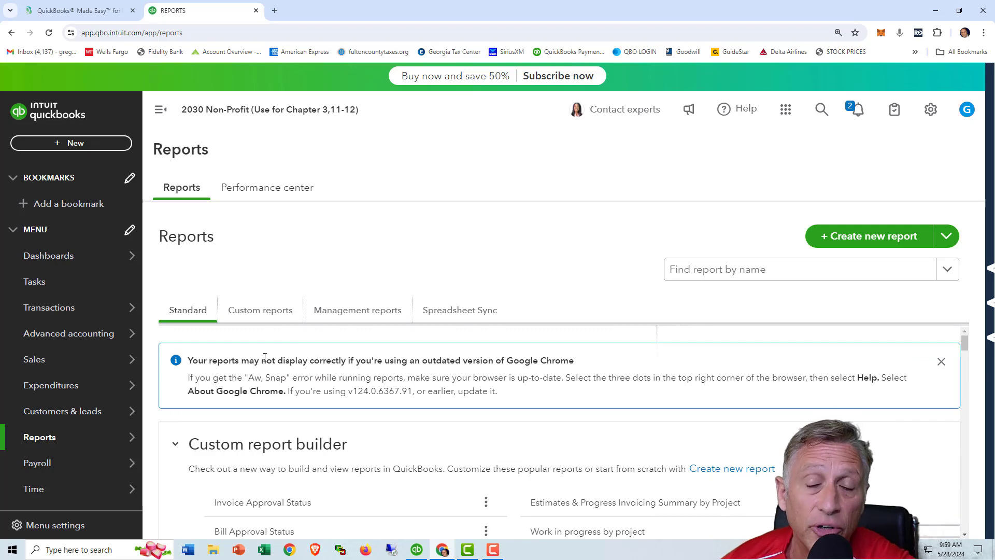
{"action": "left_click", "coordinate": [266, 316]}
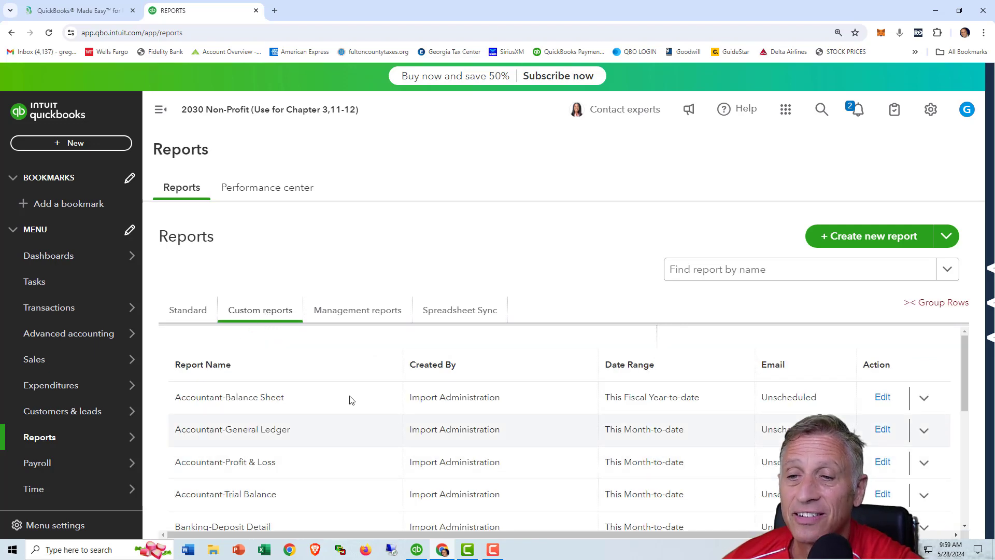
{"action": "scroll", "coordinate": [309, 438], "scroll_direction": "down", "scroll_amount": 5}
{"action": "scroll", "coordinate": [309, 439], "scroll_direction": "up", "scroll_amount": 5}
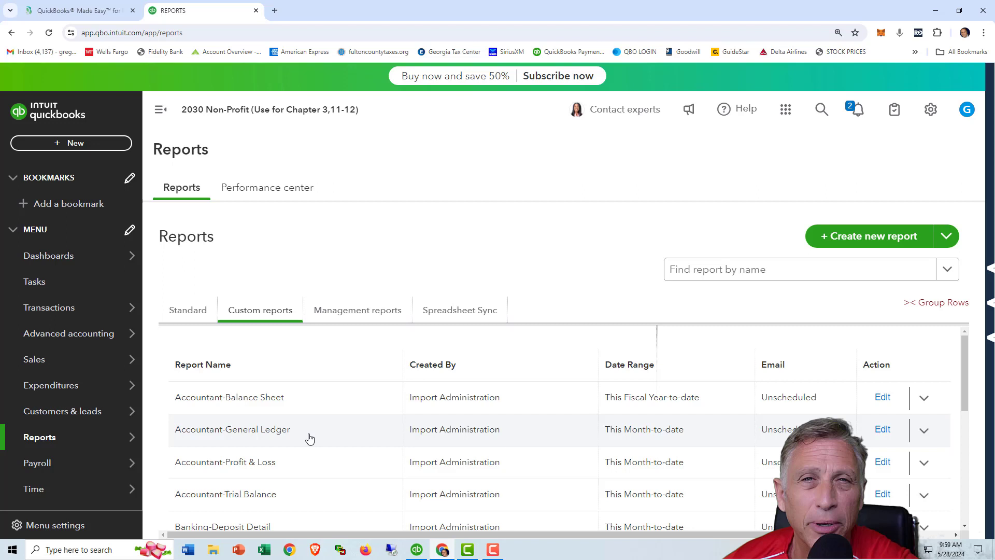
{"action": "left_click", "coordinate": [191, 314]}
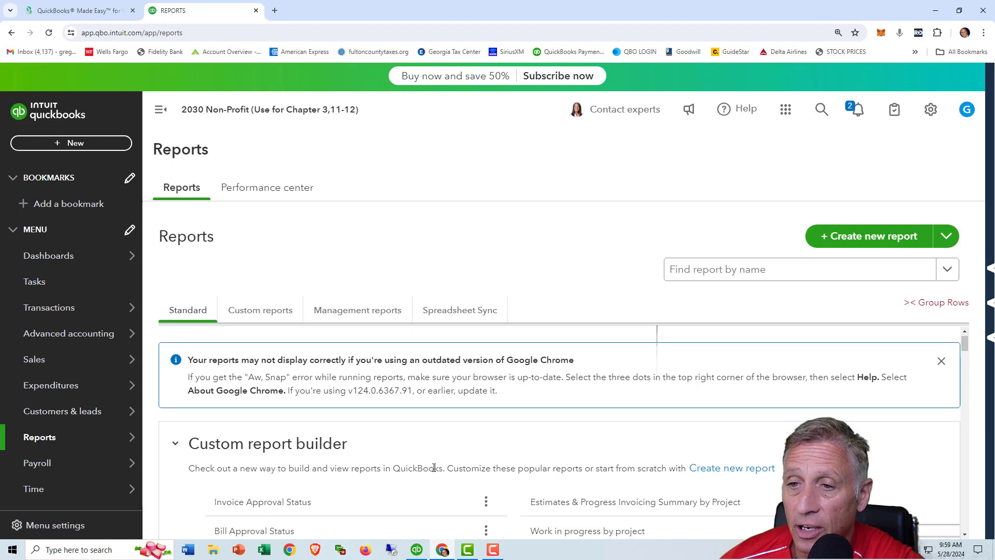
{"action": "scroll", "coordinate": [433, 467], "scroll_direction": "down", "scroll_amount": 5}
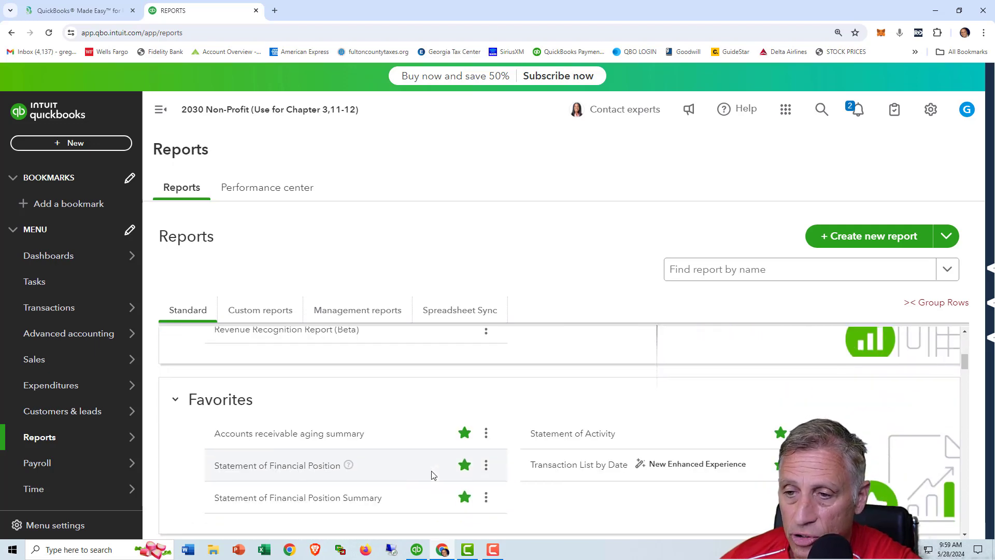
{"action": "scroll", "coordinate": [433, 474], "scroll_direction": "down", "scroll_amount": 1}
{"action": "left_click", "coordinate": [552, 385]}
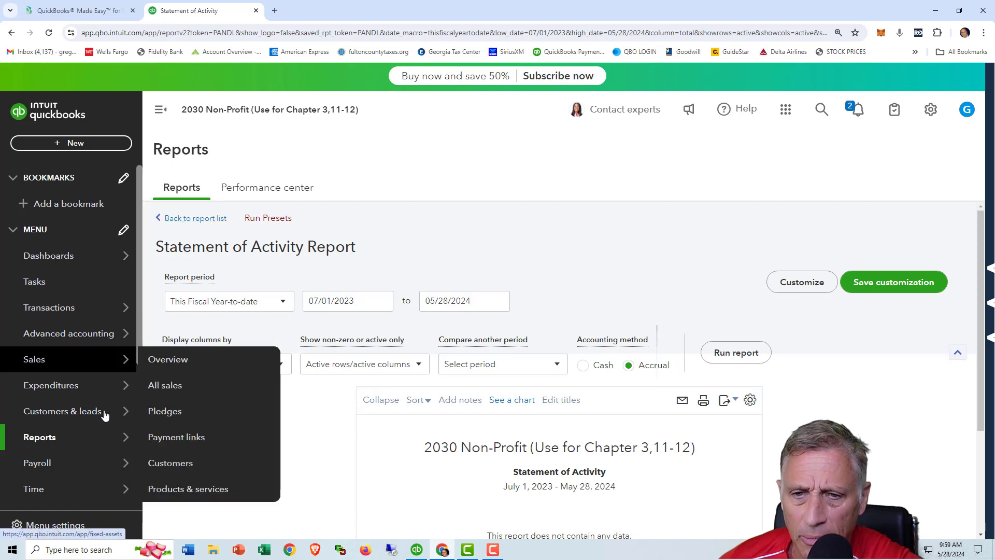
{"action": "left_click", "coordinate": [177, 220]}
{"action": "scroll", "coordinate": [440, 448], "scroll_direction": "down", "scroll_amount": 5}
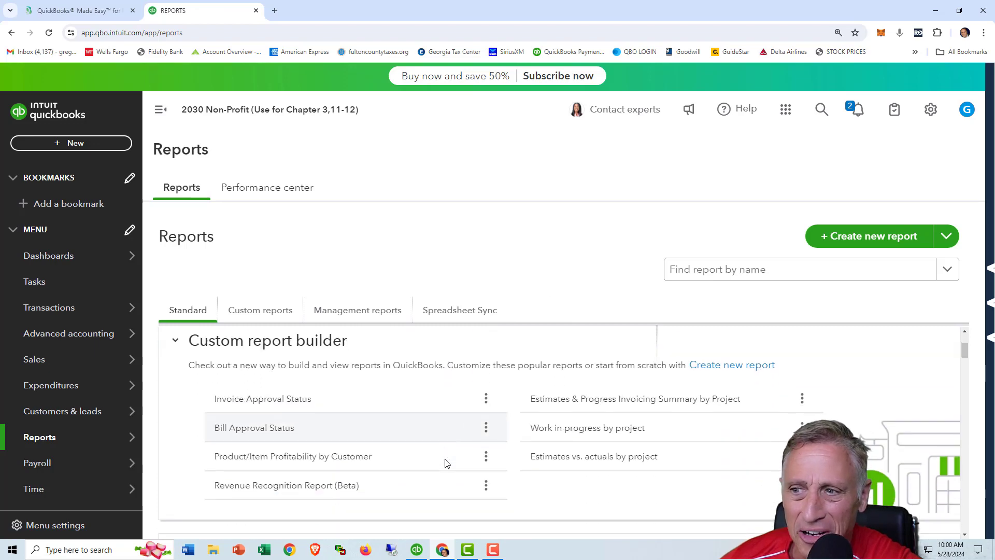
{"action": "scroll", "coordinate": [456, 479], "scroll_direction": "up", "scroll_amount": 2}
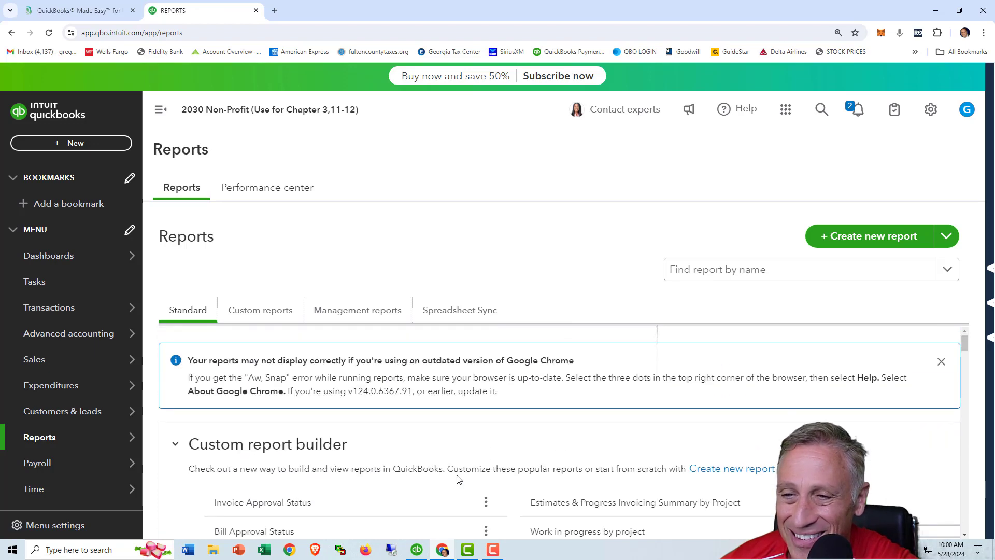
{"action": "scroll", "coordinate": [457, 479], "scroll_direction": "down", "scroll_amount": 5}
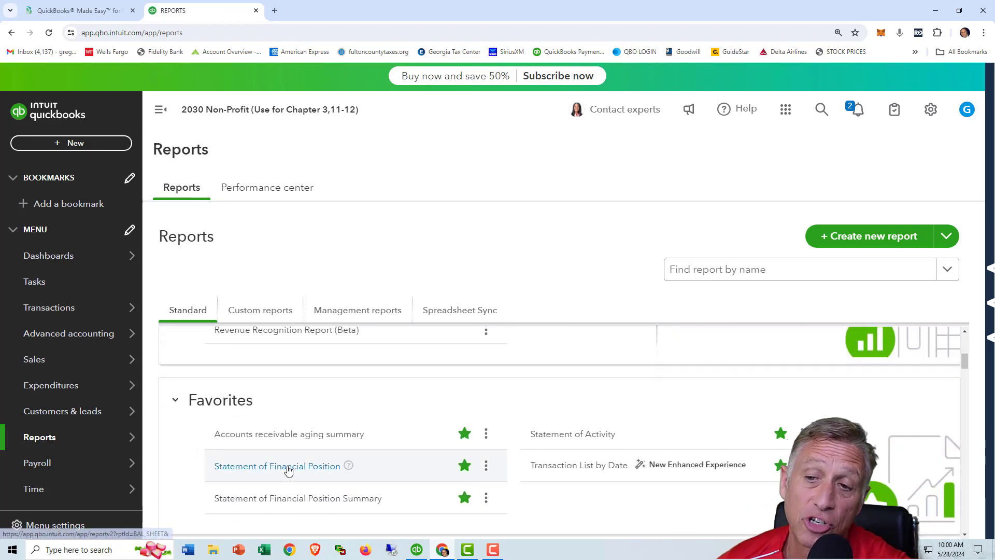
Run the Statement of Financial Position for the period 07/01/2029 to 06/30/2030
{"action": "left_click", "coordinate": [288, 468]}
{"action": "scroll", "coordinate": [372, 408], "scroll_direction": "up", "scroll_amount": 3}
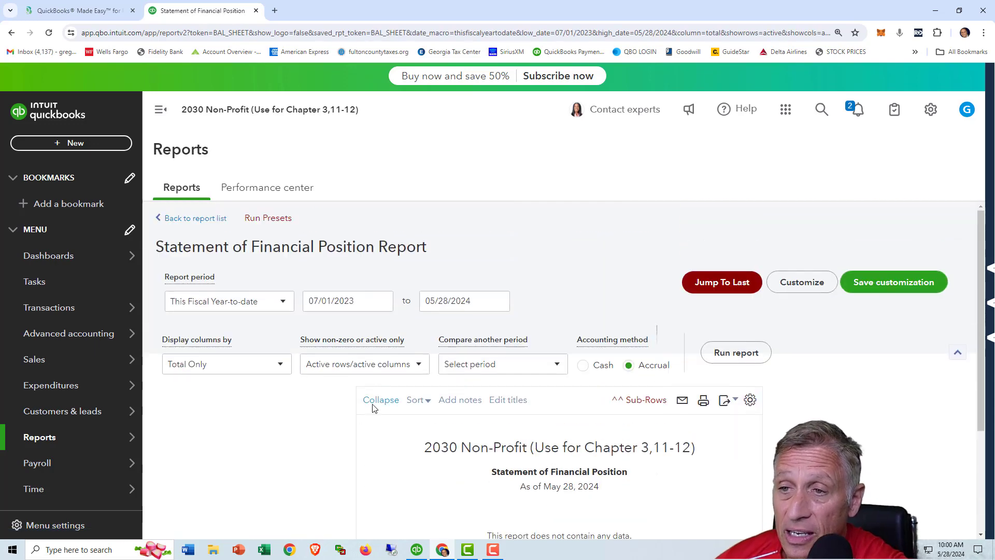
{"action": "left_click", "coordinate": [362, 305]}
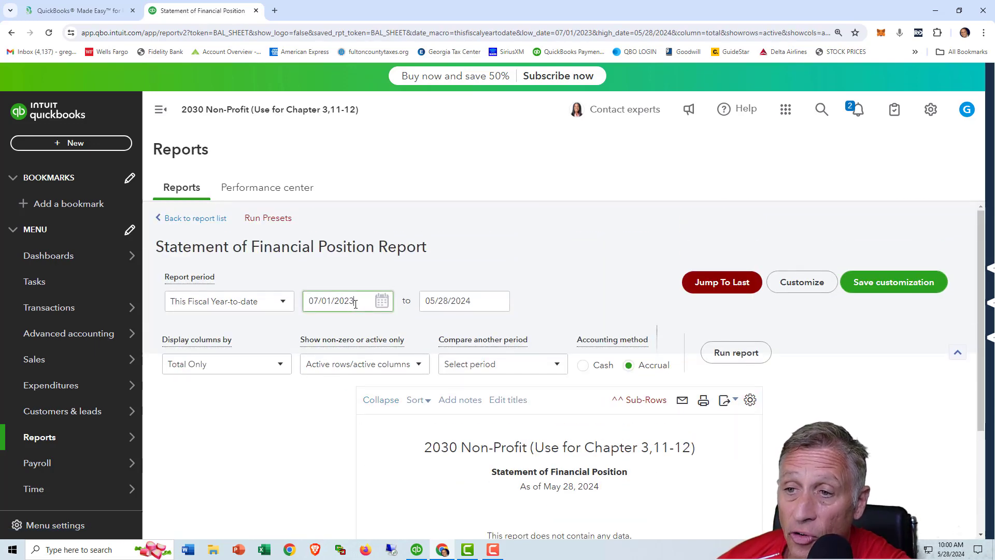
{"action": "type", "text": "4"}
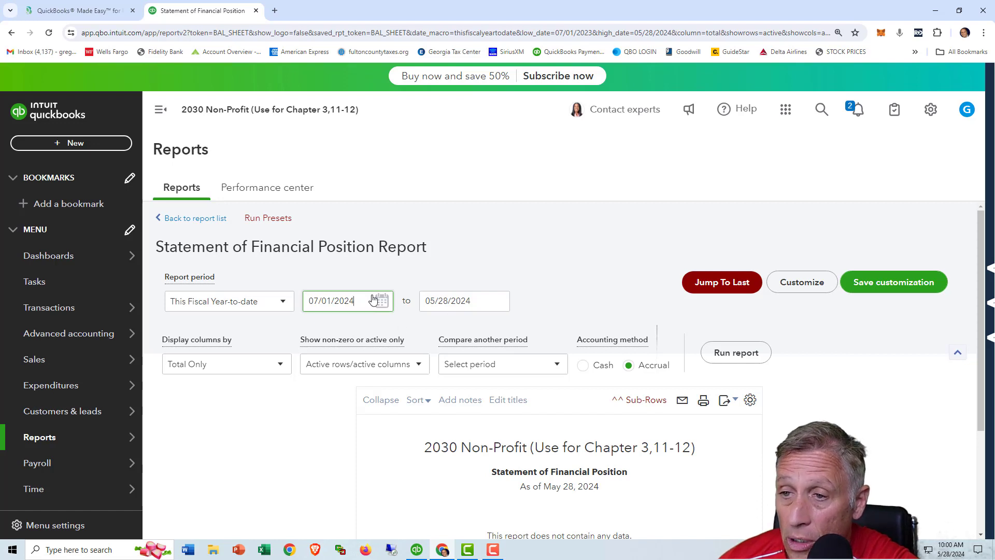
{"action": "key", "text": "BackSpace"}
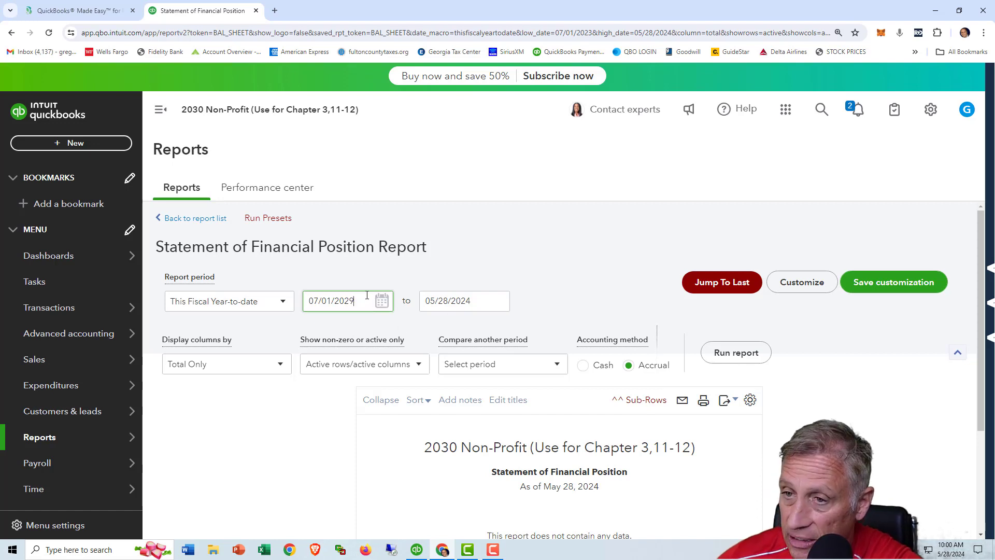
{"action": "type", "text": "9"}
{"action": "left_click", "coordinate": [462, 306]}
{"action": "left_click_drag", "start_coordinate": [472, 302], "coordinate": [419, 303]}
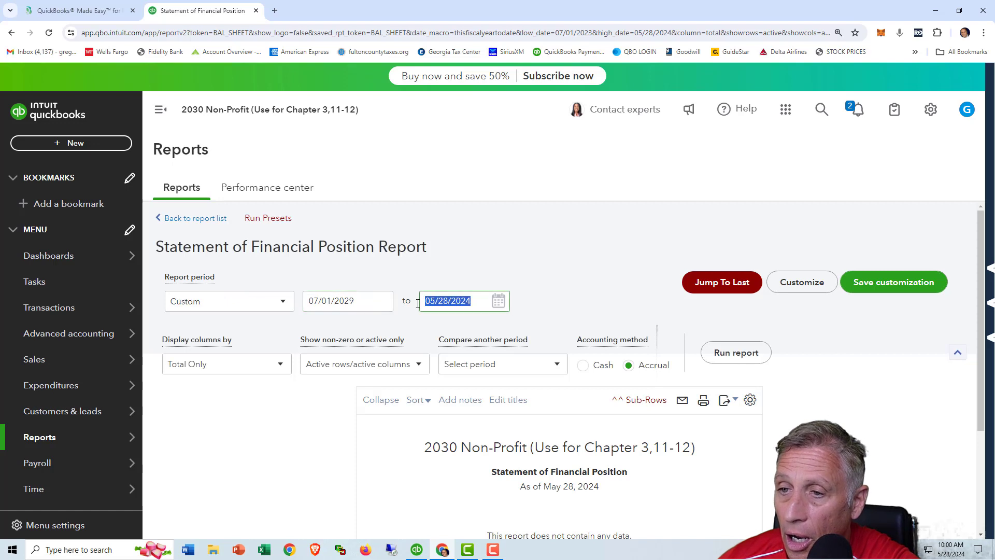
{"action": "type", "text": "06/30/2030"}
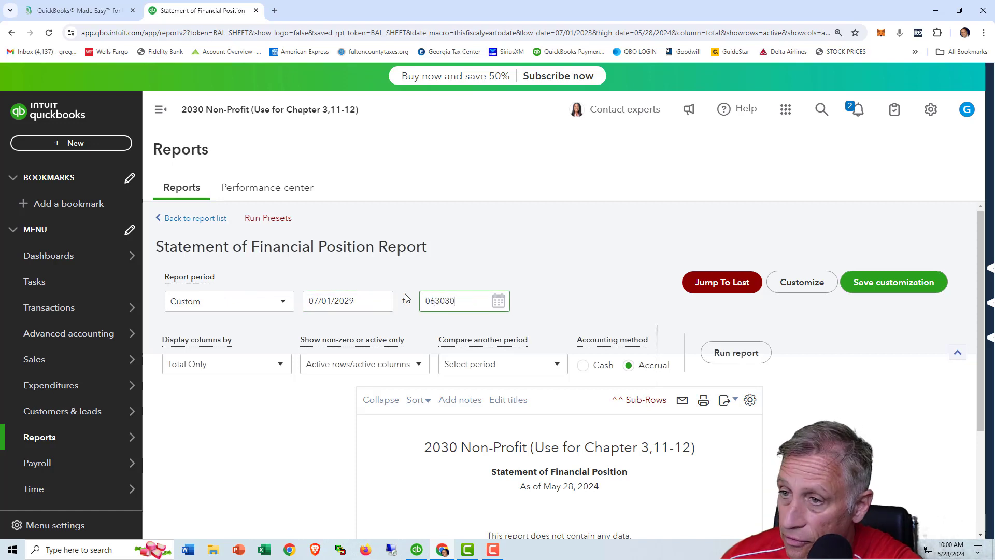
{"action": "key", "text": "Tab"}
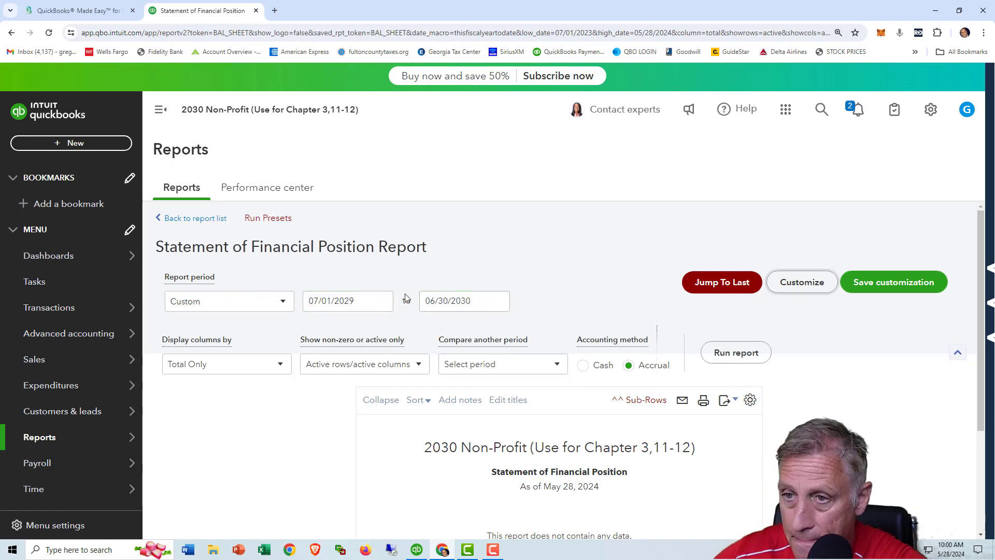
{"action": "left_click", "coordinate": [715, 357]}
{"action": "scroll", "coordinate": [404, 363], "scroll_direction": "up", "scroll_amount": 3}
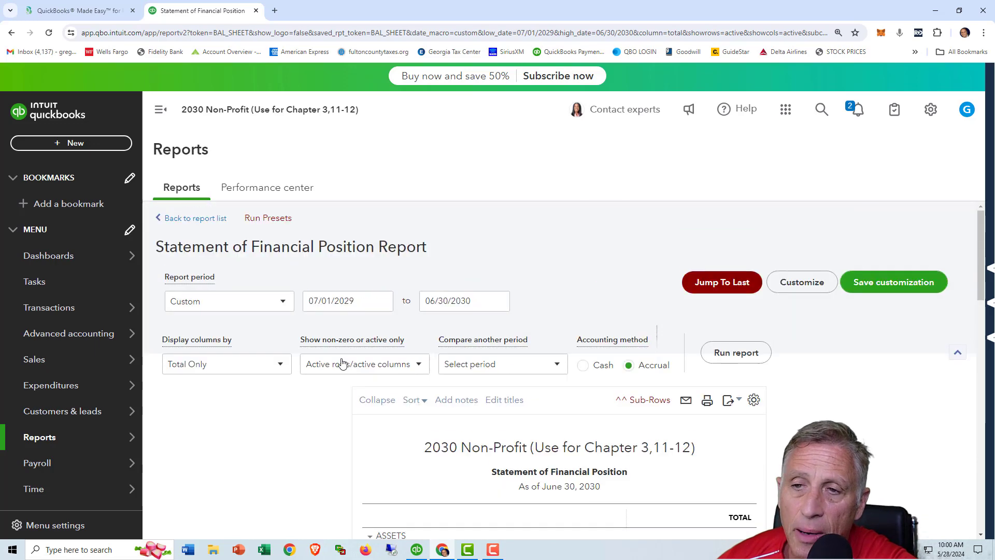
Display the report columns by Months and rerun it
{"action": "left_click", "coordinate": [278, 365]}
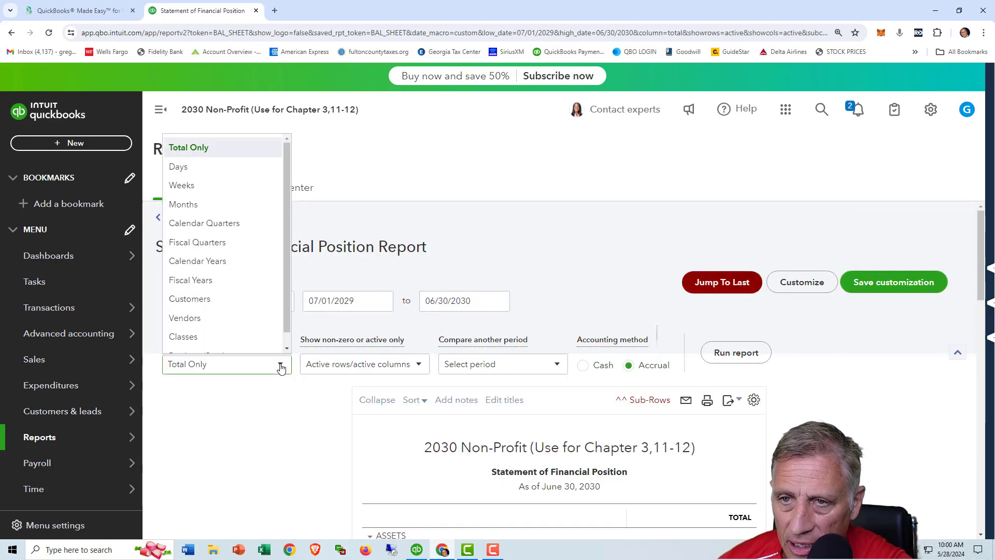
{"action": "left_click", "coordinate": [216, 205]}
{"action": "left_click", "coordinate": [749, 358]}
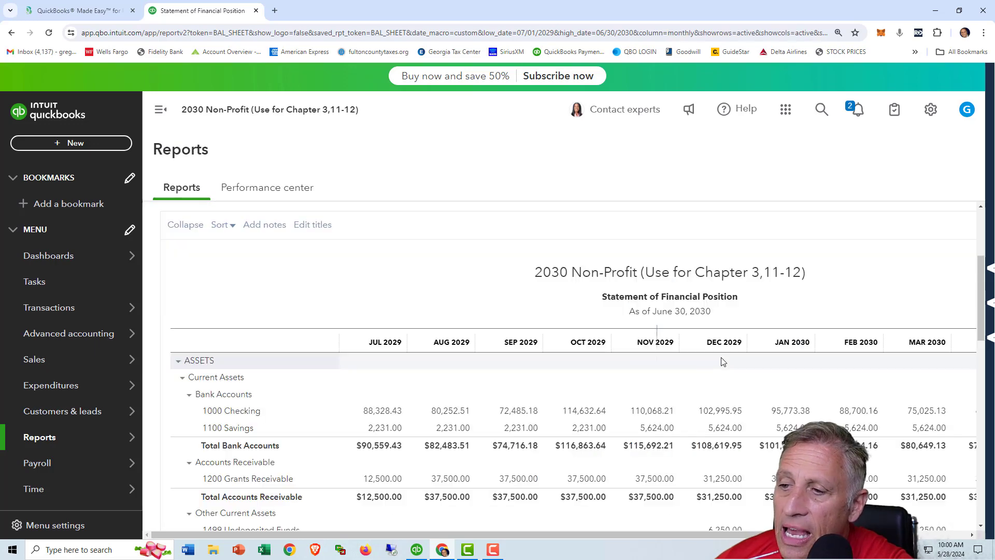
{"action": "scroll", "coordinate": [731, 383], "scroll_direction": "down", "scroll_amount": 7}
{"action": "scroll", "coordinate": [736, 384], "scroll_direction": "up", "scroll_amount": 9}
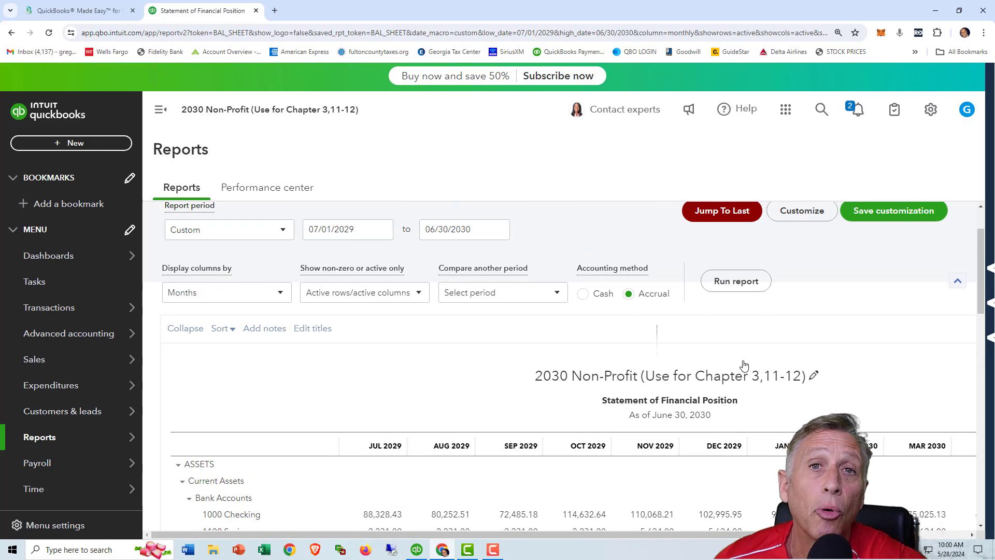
{"action": "scroll", "coordinate": [744, 365], "scroll_direction": "up", "scroll_amount": 1}
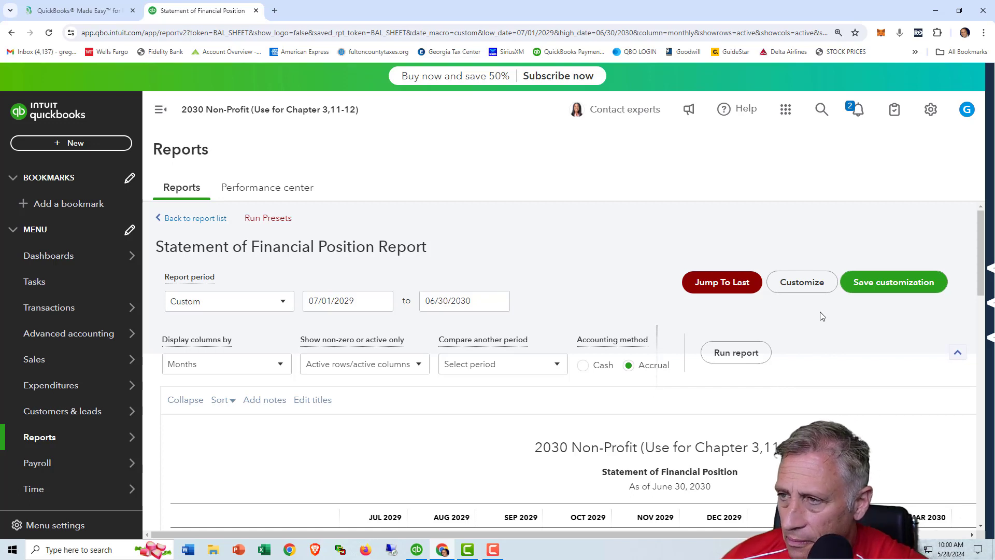
Save the customized report as 'Statement of Financial Position By Month'
{"action": "left_click", "coordinate": [888, 286]}
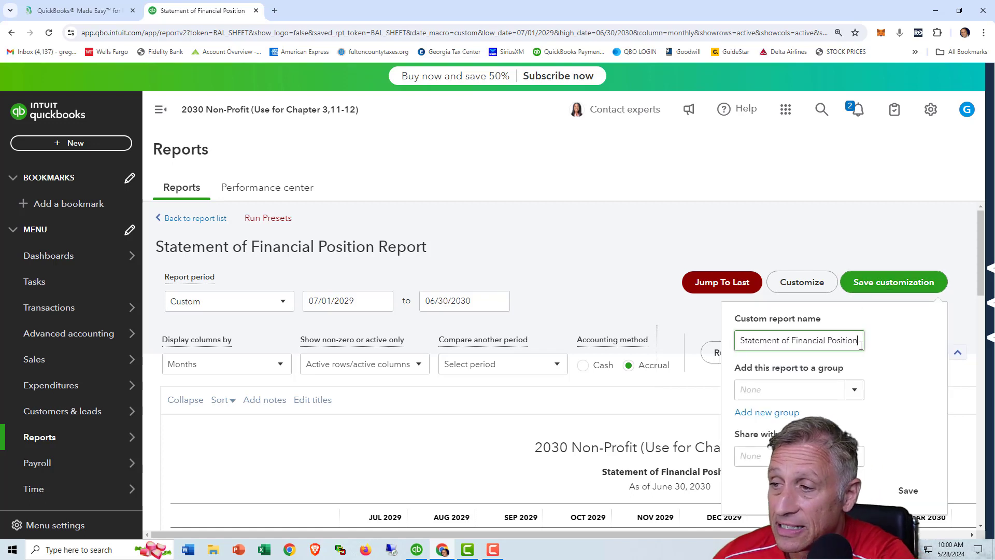
{"action": "type", "text": "By Month"}
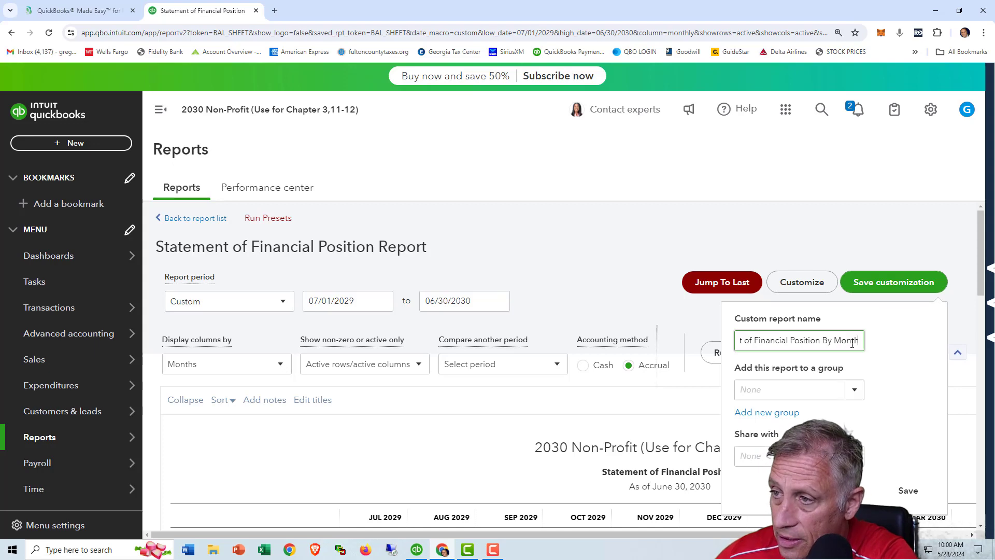
{"action": "left_click", "coordinate": [908, 492]}
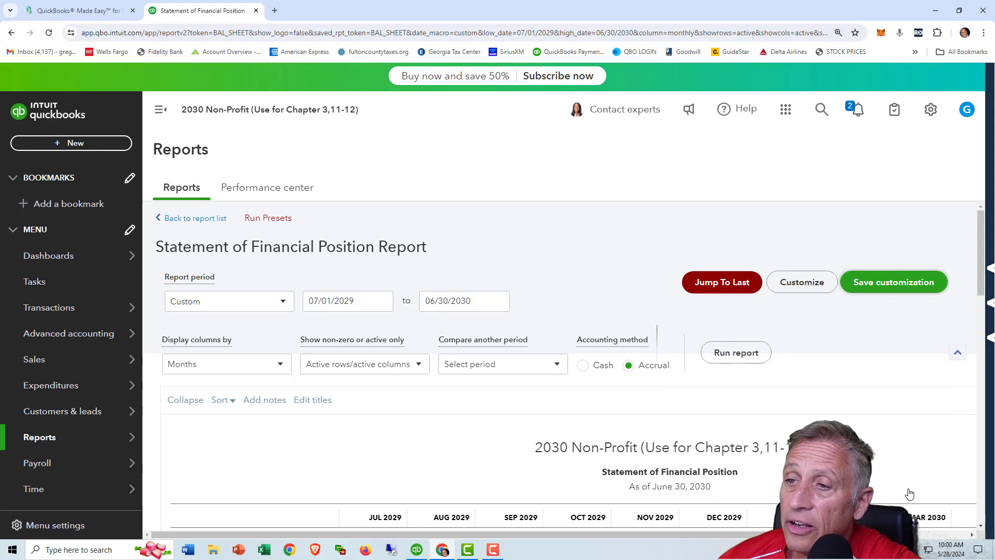
Check the Custom reports list for the newly saved report
{"action": "scroll", "coordinate": [514, 342], "scroll_direction": "down", "scroll_amount": 3}
{"action": "mouse_move", "coordinate": [130, 318]}
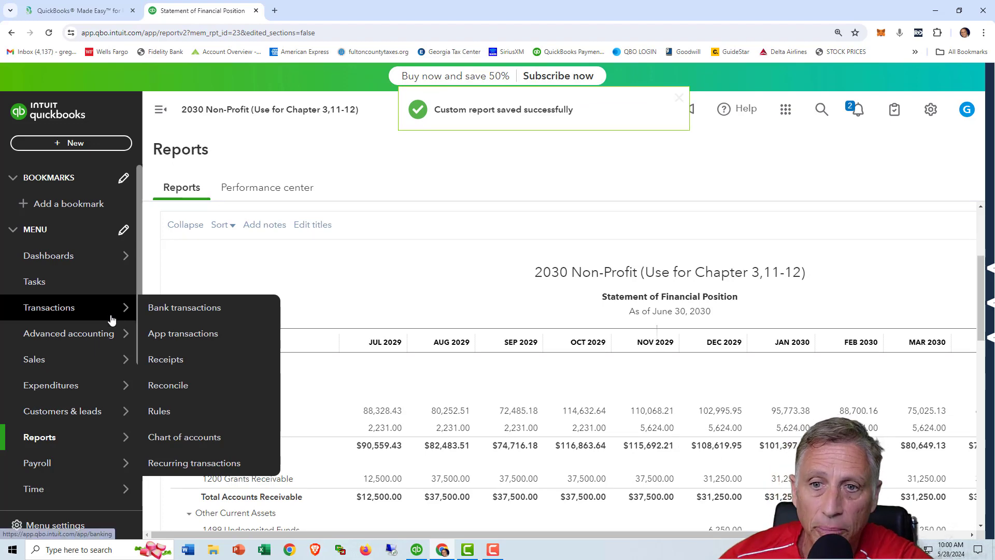
{"action": "mouse_move", "coordinate": [60, 438]}
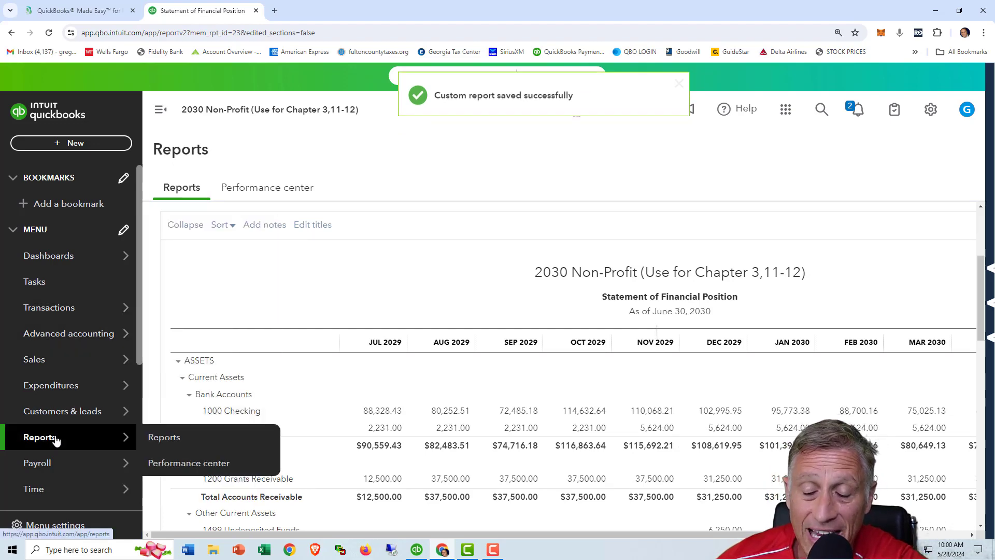
{"action": "left_click", "coordinate": [148, 441]}
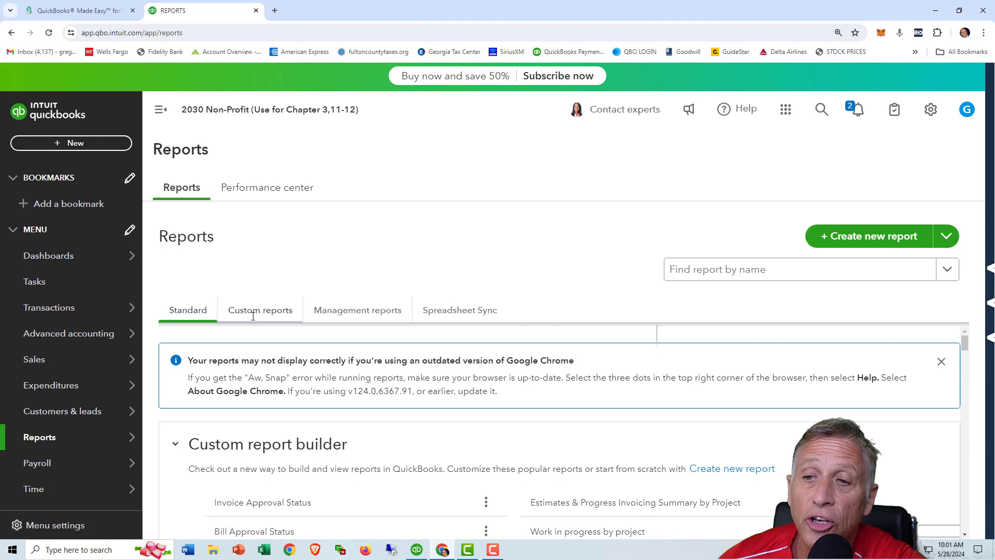
{"action": "left_click", "coordinate": [256, 314]}
{"action": "scroll", "coordinate": [319, 423], "scroll_direction": "down", "scroll_amount": 5}
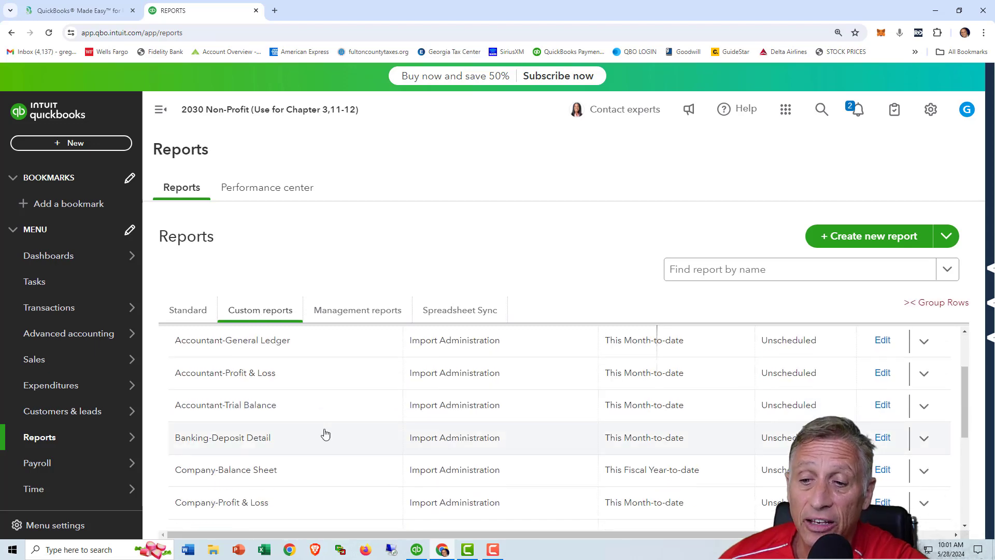
{"action": "scroll", "coordinate": [326, 441], "scroll_direction": "up", "scroll_amount": 2}
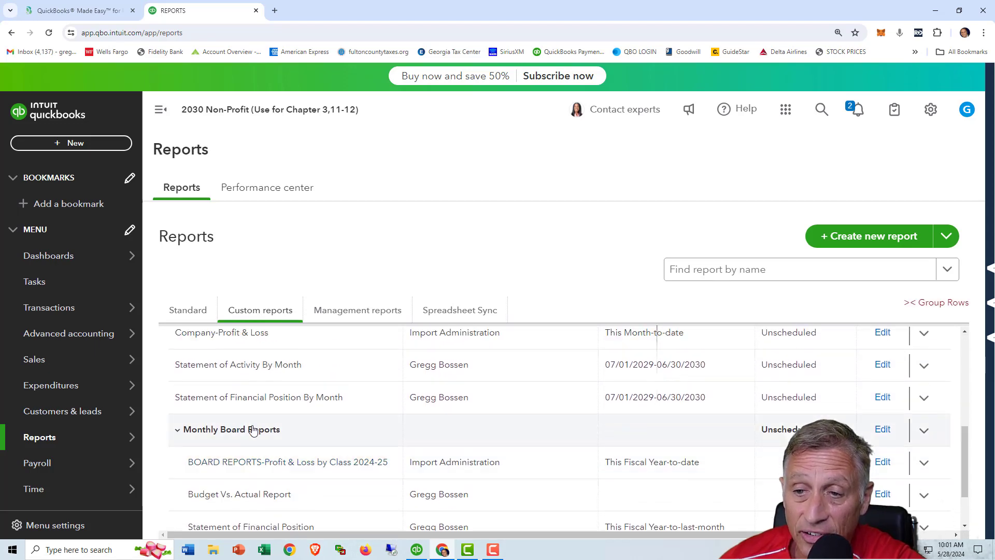
{"action": "left_click", "coordinate": [250, 398]}
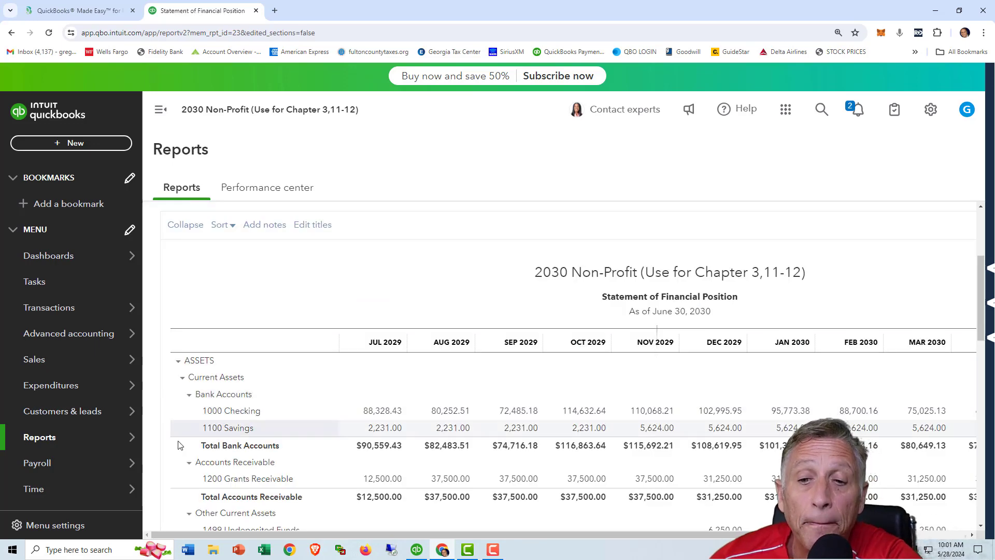
{"action": "left_click", "coordinate": [148, 441]}
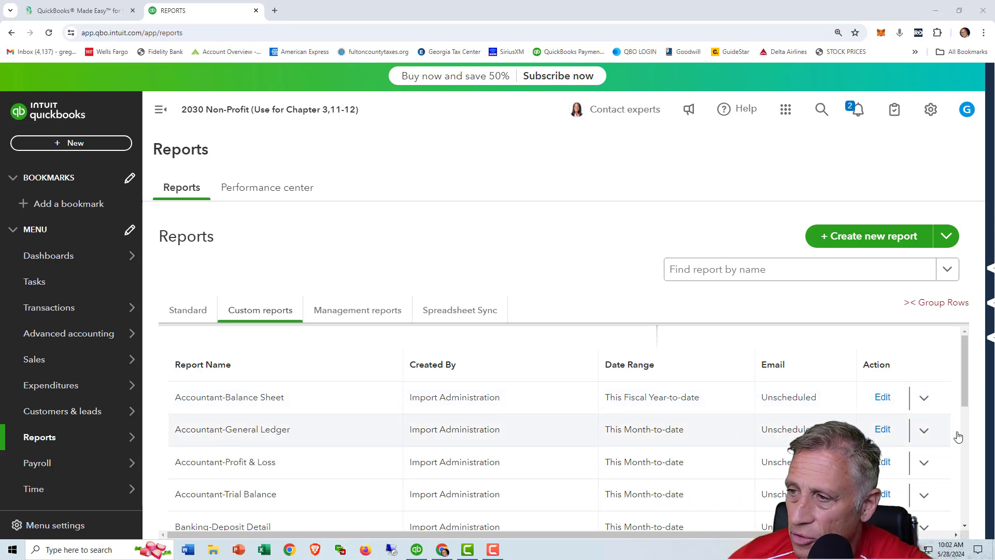
Delete the Accountant custom reports: Balance Sheet, General Ledger, Profit & Loss, Trial Balance
{"action": "left_click", "coordinate": [924, 398]}
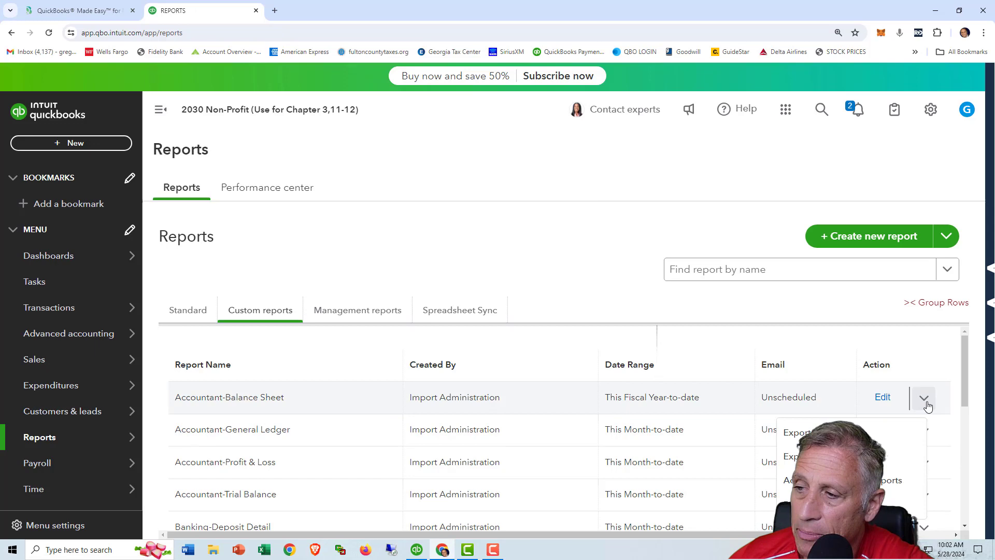
{"action": "left_click", "coordinate": [830, 493]}
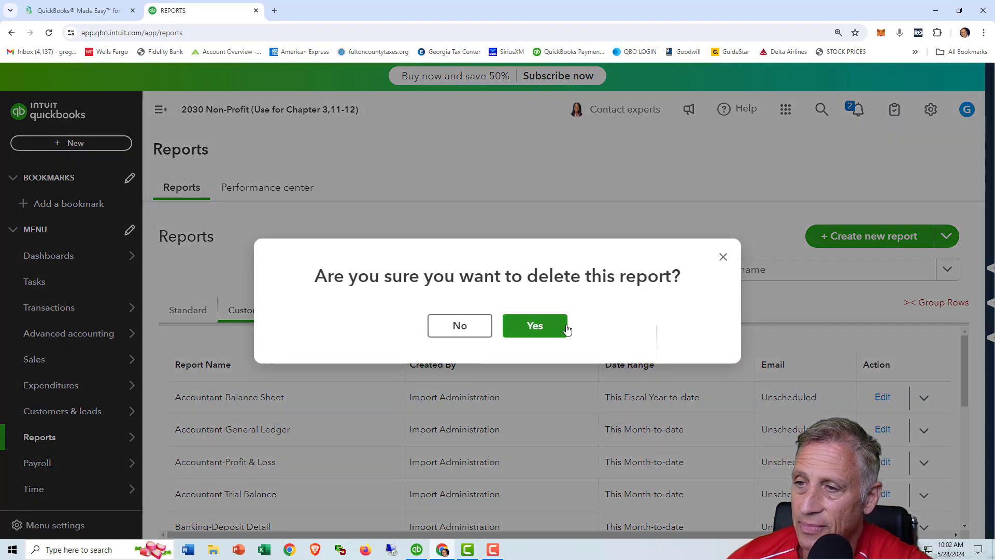
{"action": "left_click", "coordinate": [549, 329]}
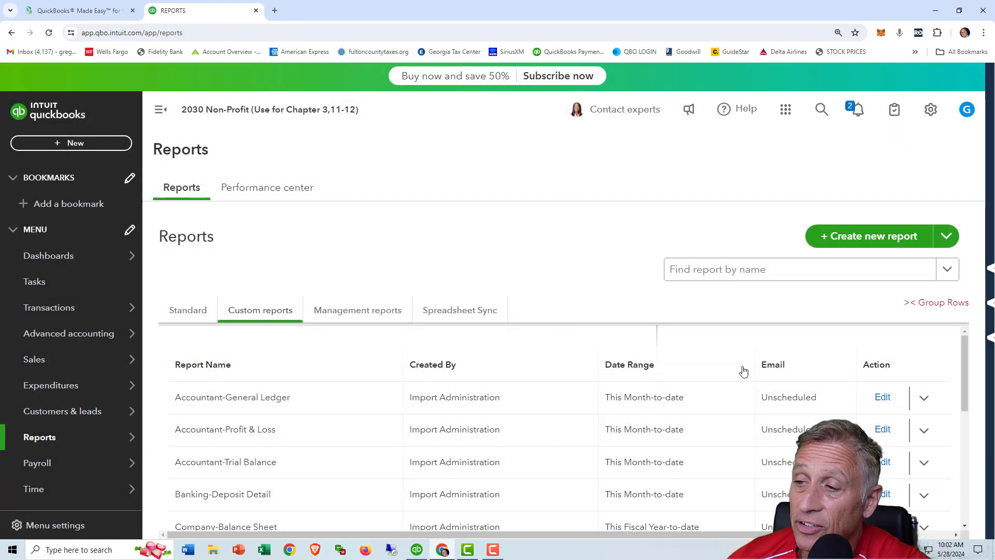
{"action": "left_click", "coordinate": [924, 398]}
{"action": "left_click", "coordinate": [829, 502]}
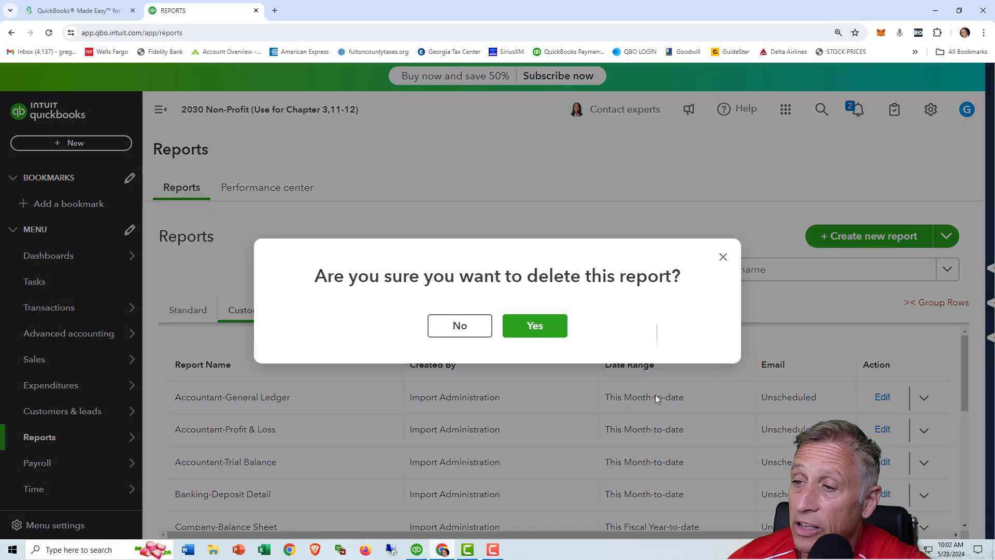
{"action": "left_click", "coordinate": [547, 330]}
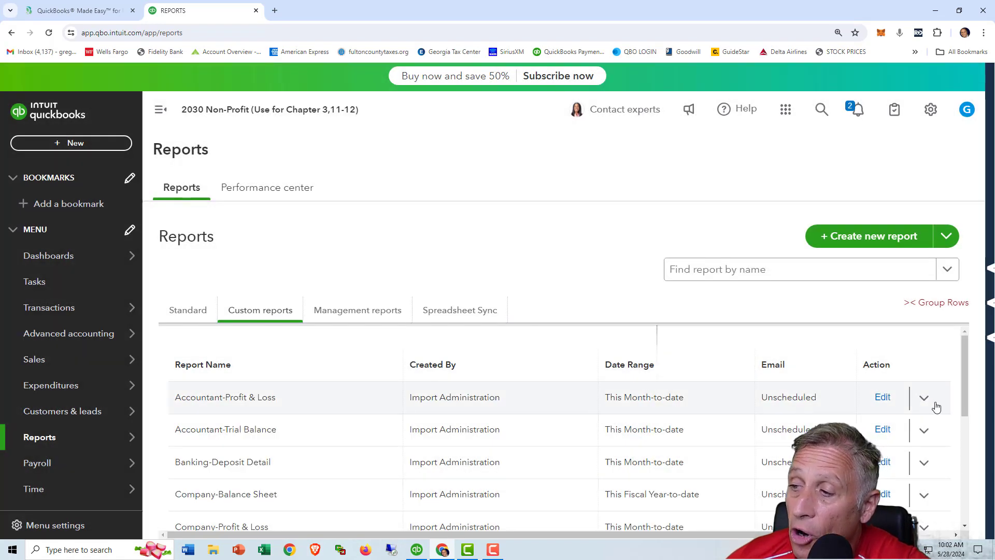
{"action": "left_click", "coordinate": [924, 397]}
{"action": "left_click", "coordinate": [830, 503]}
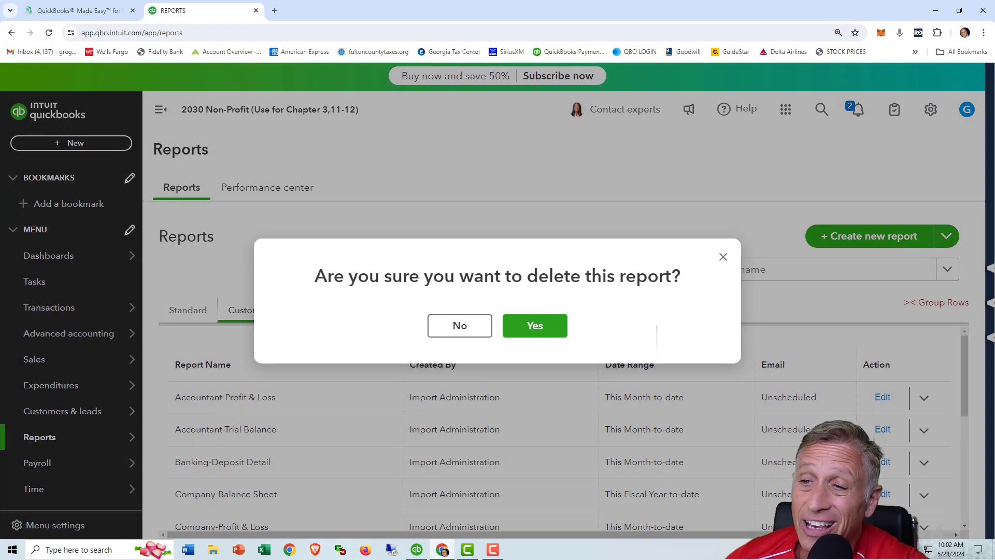
{"action": "left_click", "coordinate": [543, 333]}
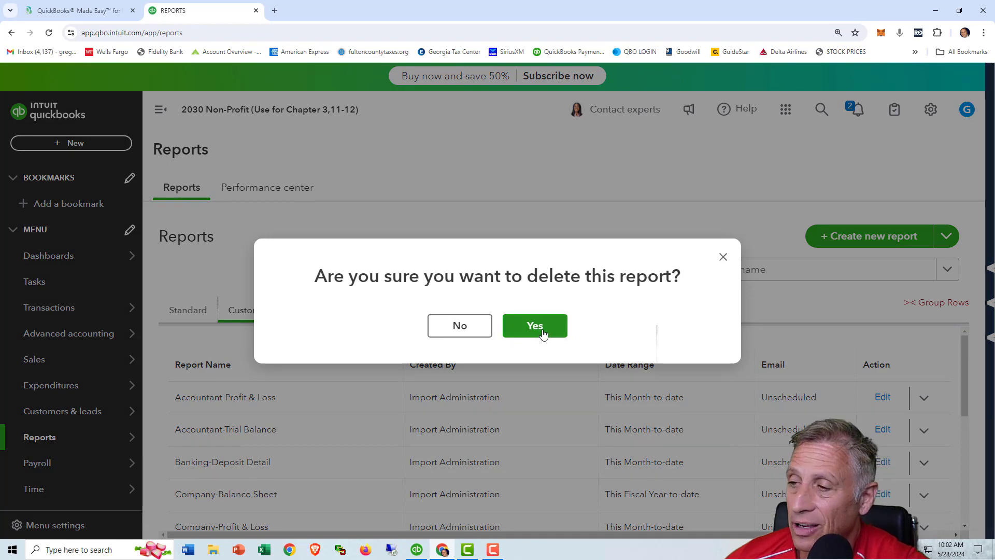
{"action": "left_click", "coordinate": [924, 397]}
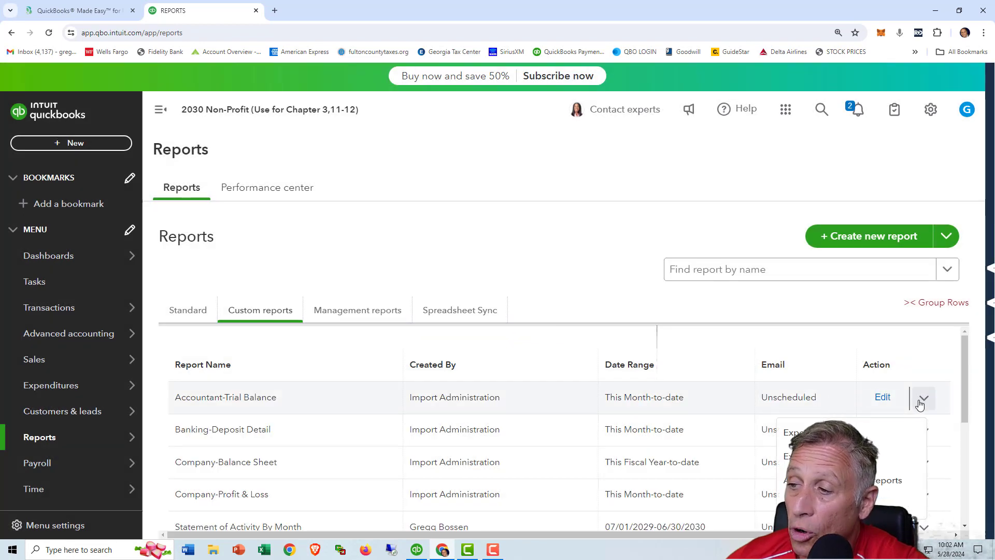
{"action": "left_click", "coordinate": [829, 503]}
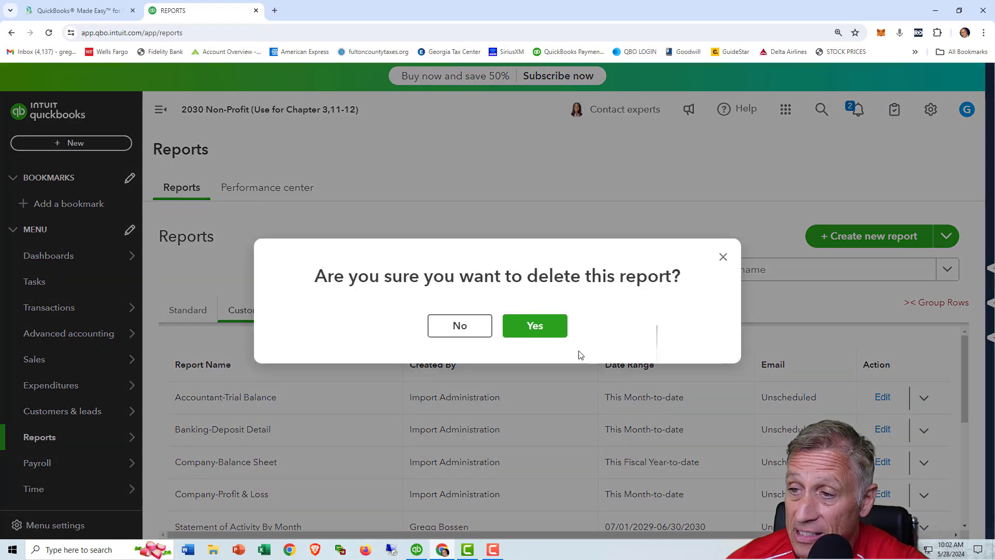
{"action": "left_click", "coordinate": [551, 327]}
Delete Banking-Deposit Detail, Company-Balance Sheet and Company-Profit & Loss custom reports
{"action": "left_click", "coordinate": [925, 399]}
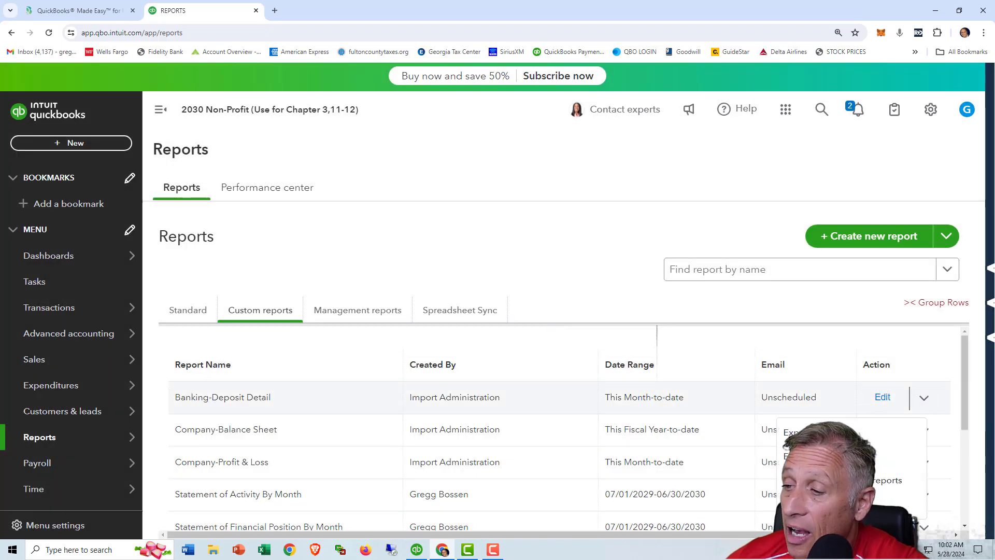
{"action": "left_click", "coordinate": [830, 503]}
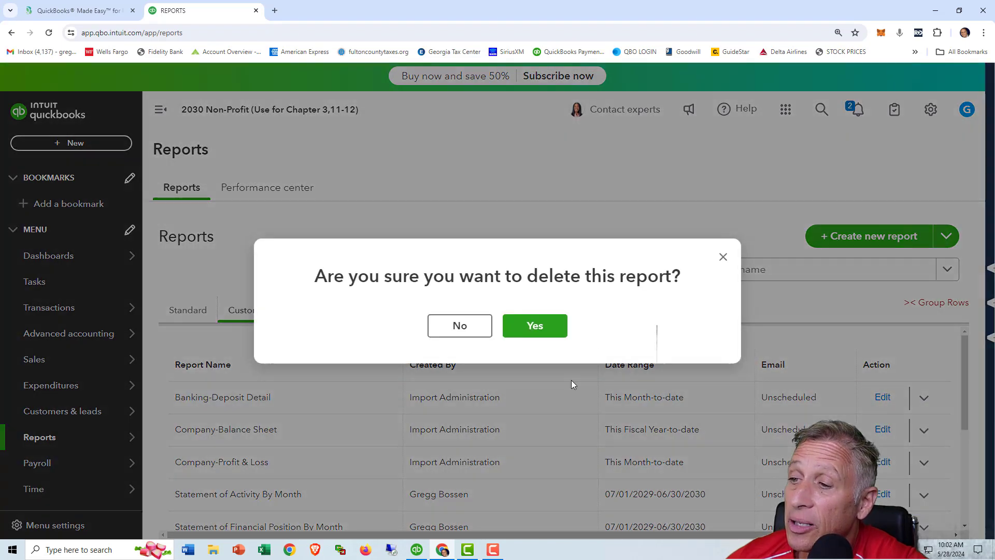
{"action": "left_click", "coordinate": [543, 330]}
{"action": "left_click", "coordinate": [924, 398]}
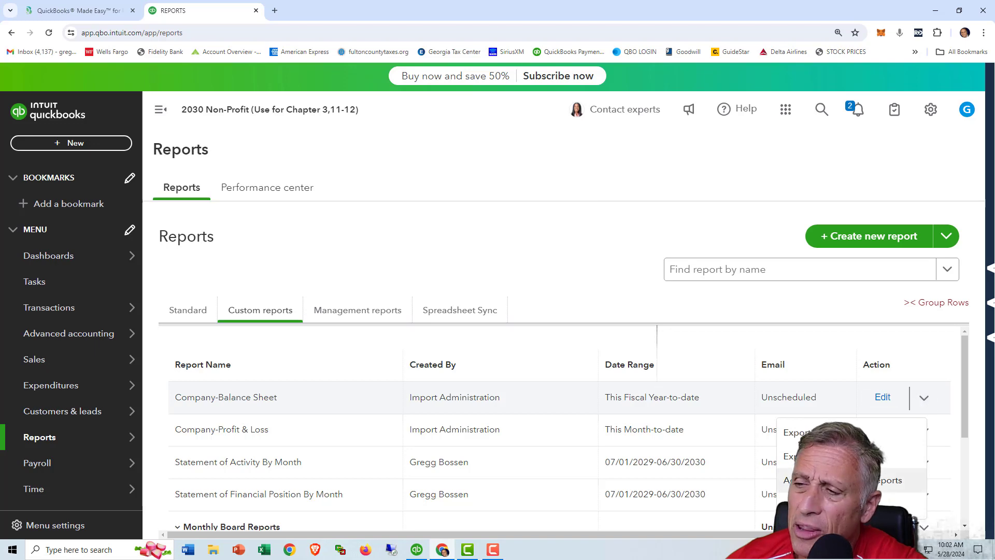
{"action": "left_click", "coordinate": [830, 503]}
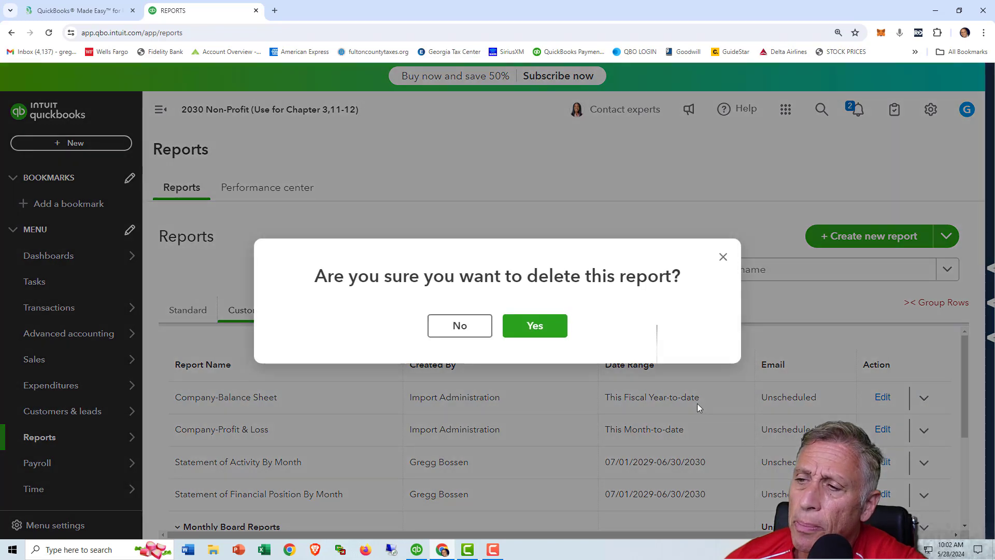
{"action": "left_click", "coordinate": [551, 333]}
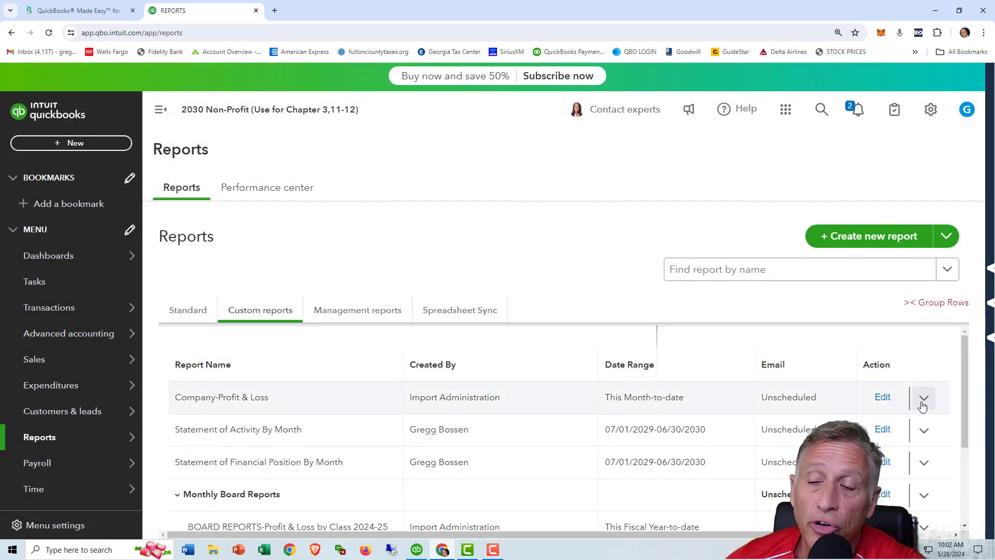
{"action": "left_click", "coordinate": [829, 503]}
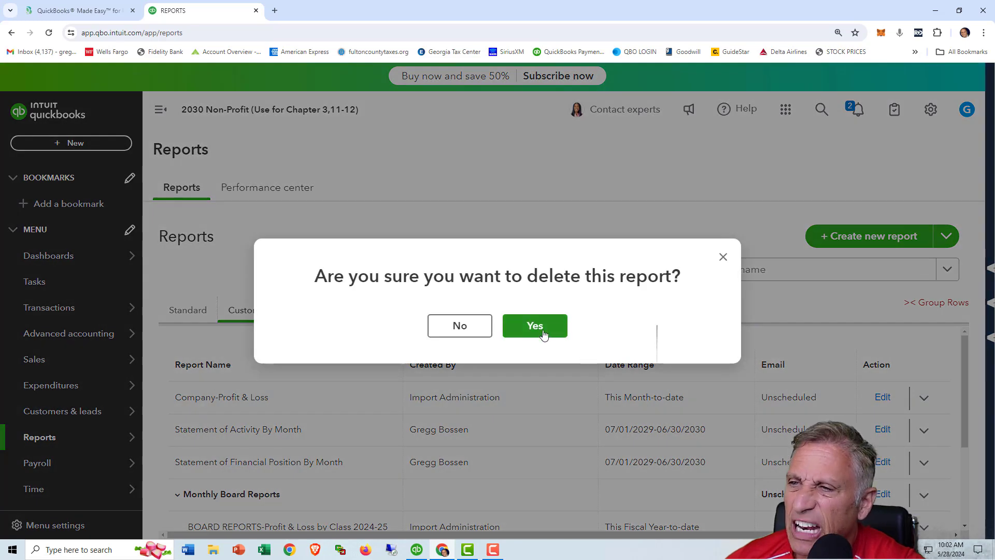
{"action": "left_click", "coordinate": [539, 327]}
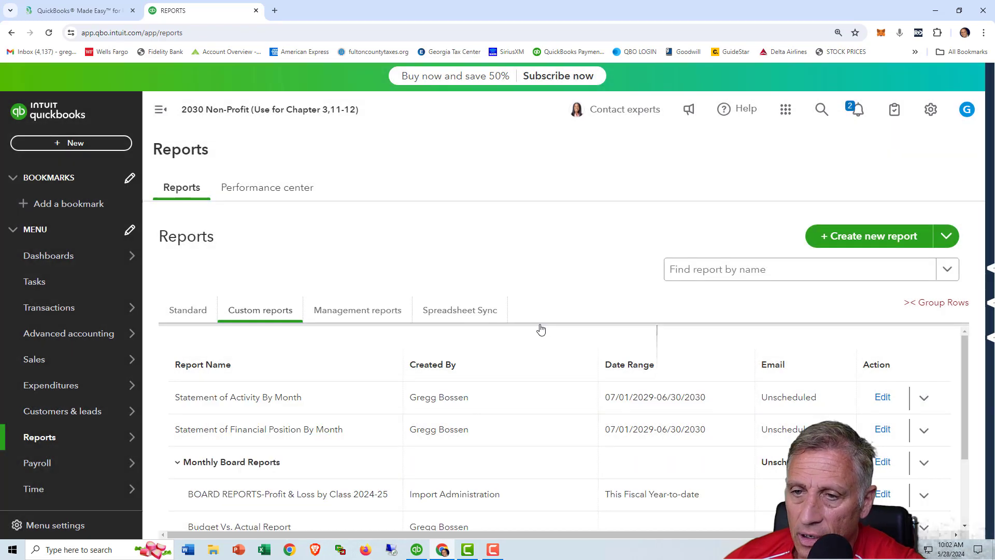
Cancel the deletion prompt for Statement of Activity By Month, keeping it
{"action": "left_click", "coordinate": [926, 400]}
{"action": "left_click", "coordinate": [830, 503]}
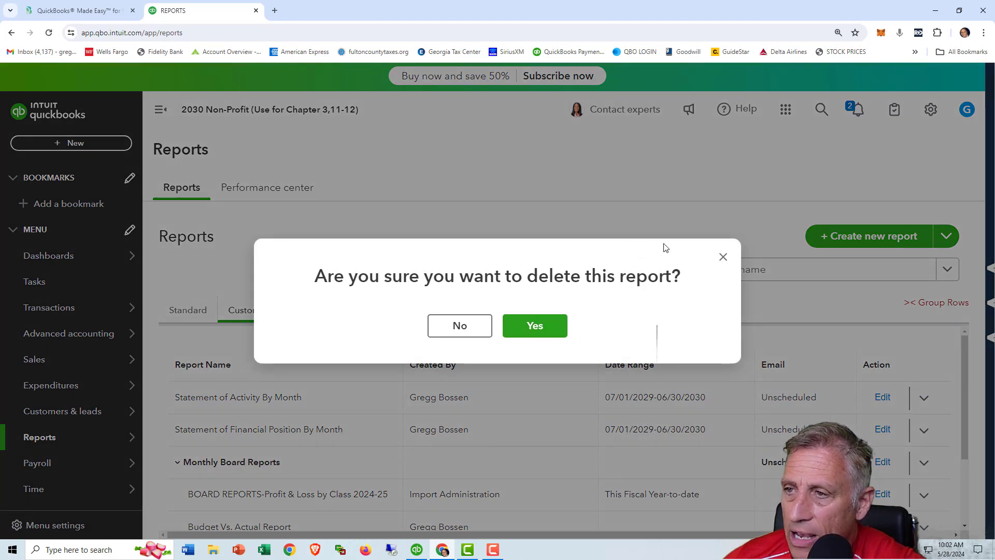
{"action": "left_click", "coordinate": [723, 257]}
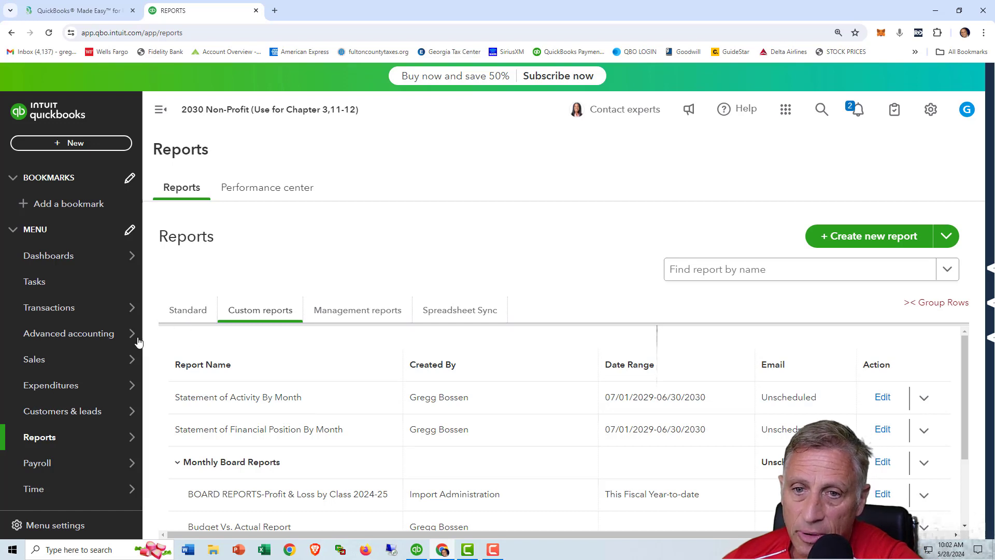
{"action": "mouse_move", "coordinate": [41, 437]}
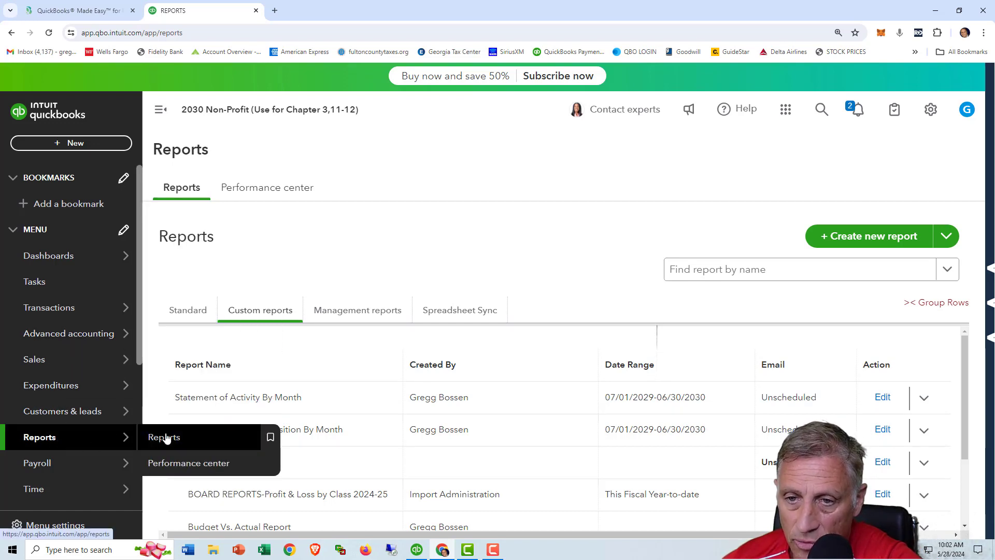
{"action": "scroll", "coordinate": [300, 445], "scroll_direction": "down", "scroll_amount": 2}
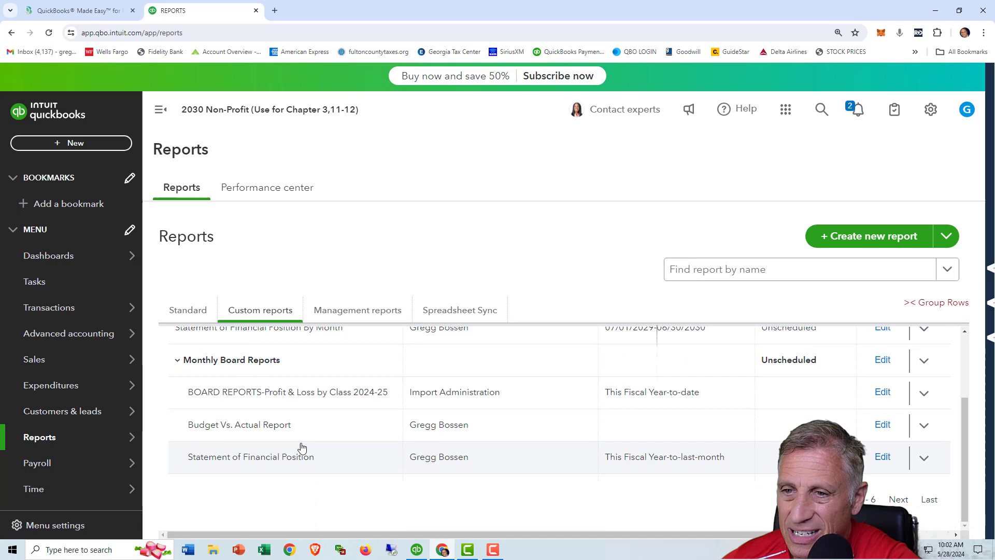
{"action": "scroll", "coordinate": [302, 447], "scroll_direction": "up", "scroll_amount": 2}
{"action": "scroll", "coordinate": [302, 448], "scroll_direction": "down", "scroll_amount": 2}
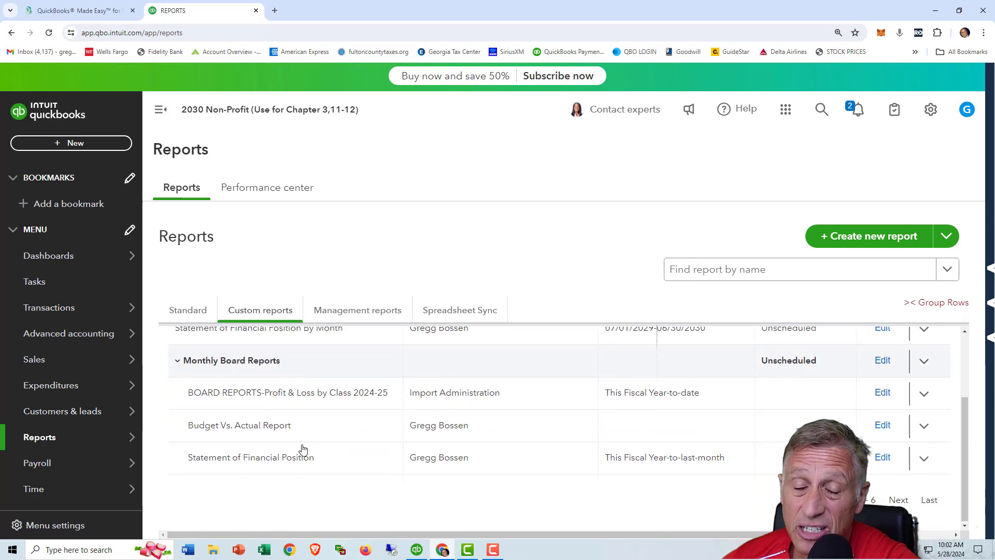
{"action": "scroll", "coordinate": [309, 435], "scroll_direction": "up", "scroll_amount": 2}
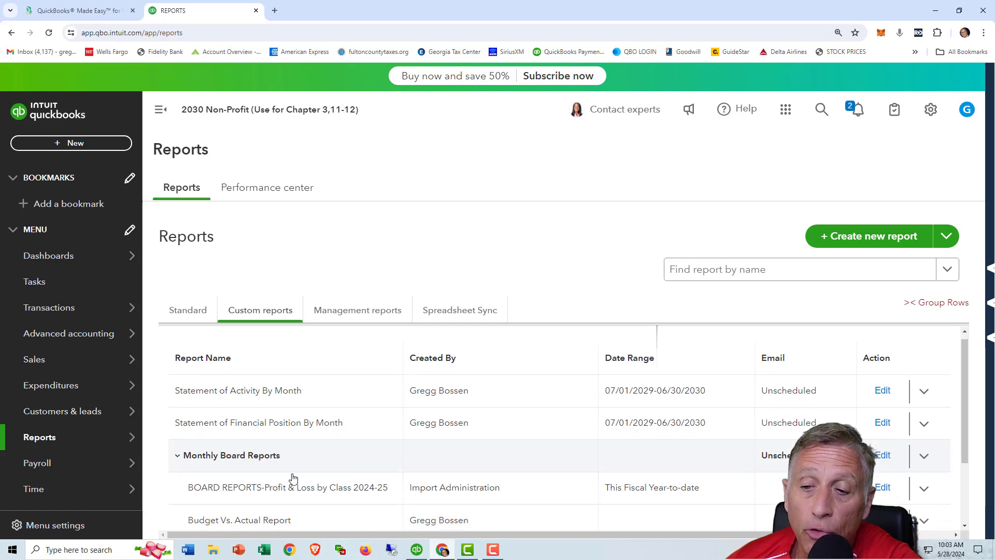
{"action": "scroll", "coordinate": [292, 480], "scroll_direction": "down", "scroll_amount": 2}
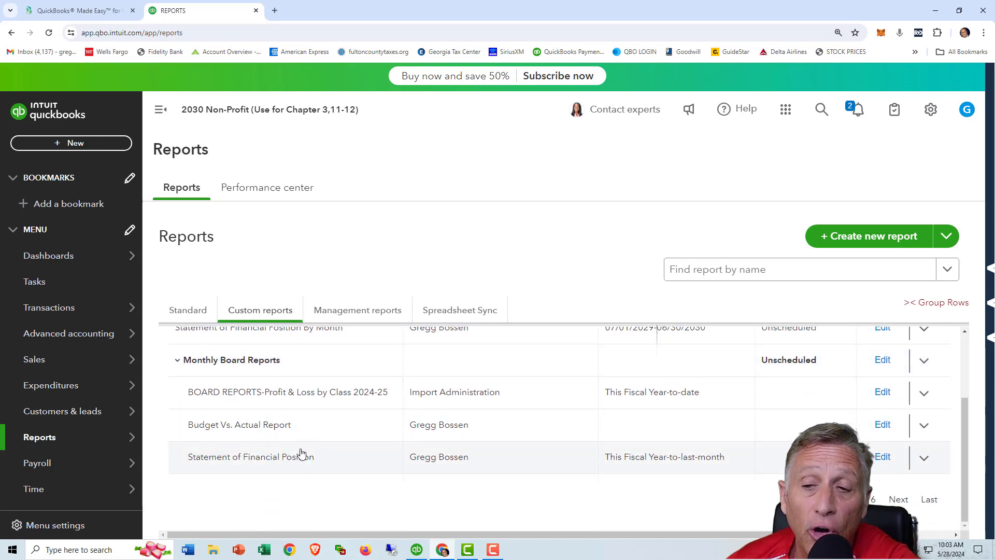
{"action": "scroll", "coordinate": [301, 453], "scroll_direction": "up", "scroll_amount": 2}
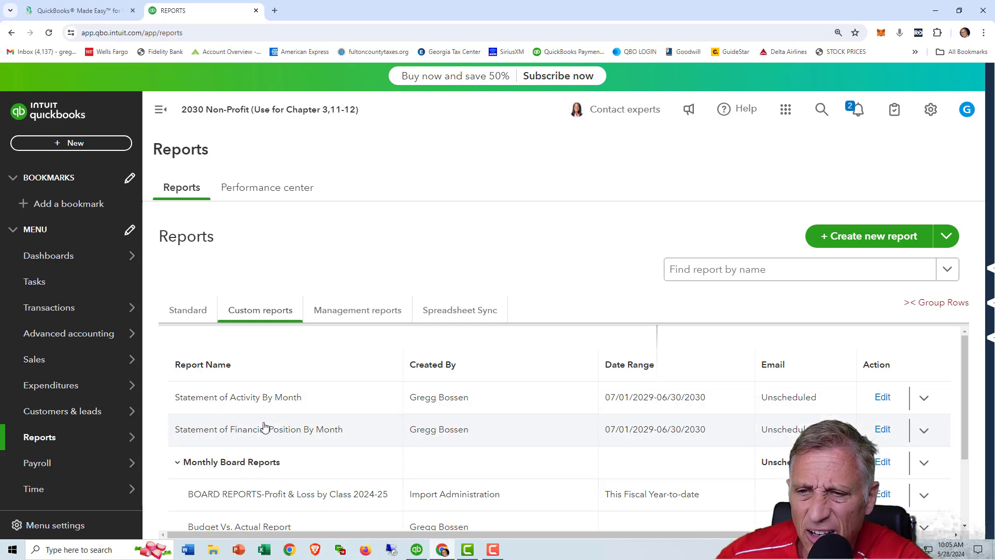
Open Statement of Financial Position By Month and create a new group 'REPORTS FOR FINANCE COMMITTEE'
{"action": "left_click", "coordinate": [252, 430]}
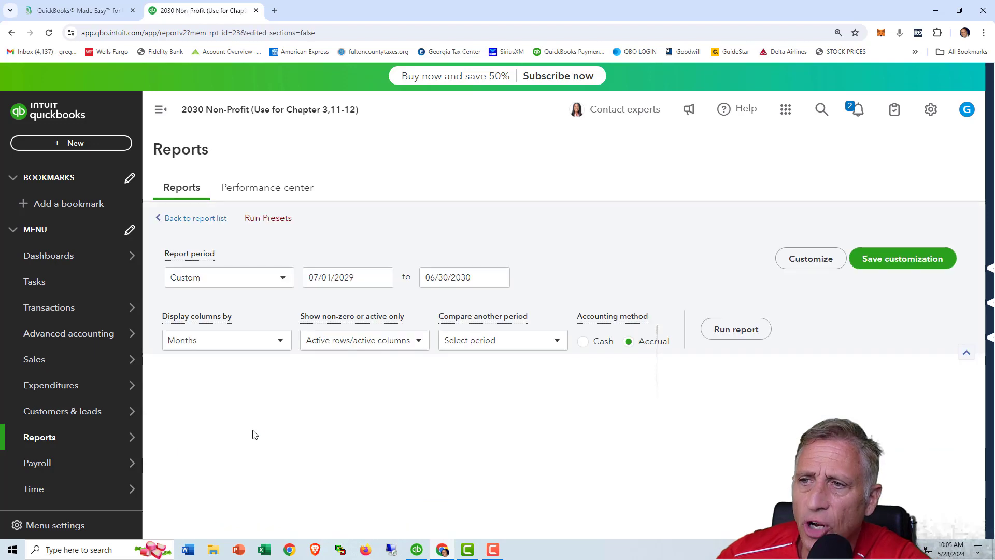
{"action": "scroll", "coordinate": [584, 348], "scroll_direction": "up", "scroll_amount": 3}
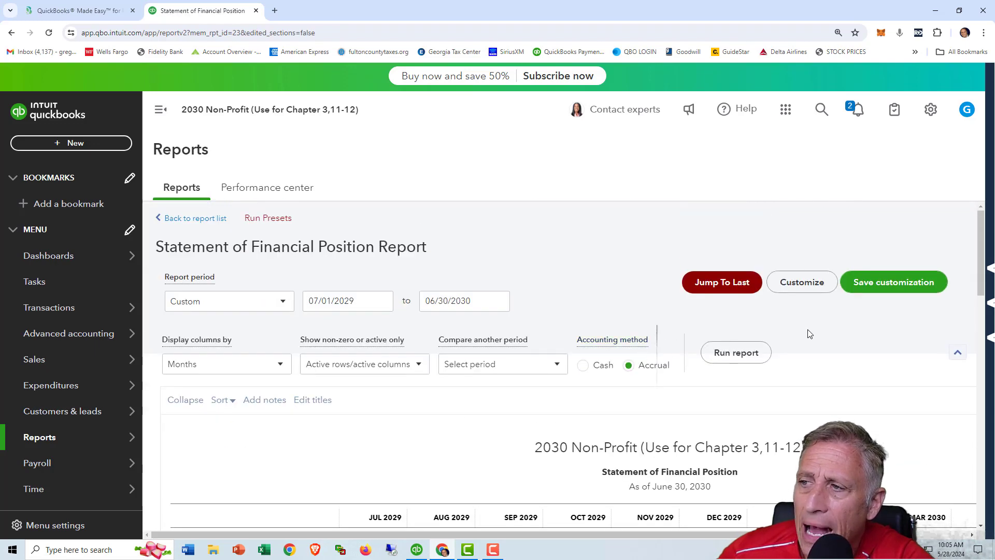
{"action": "left_click", "coordinate": [870, 286]}
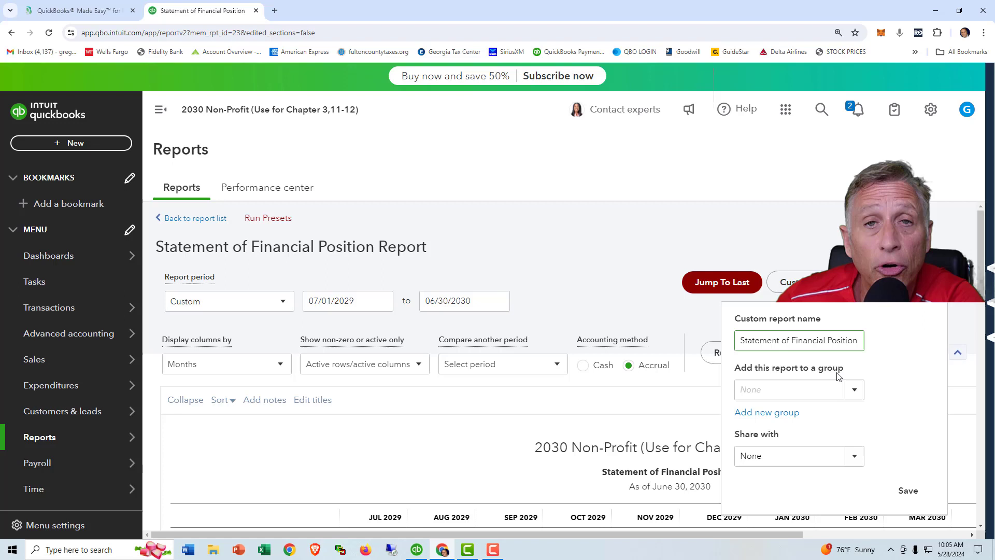
{"action": "left_click", "coordinate": [751, 414]}
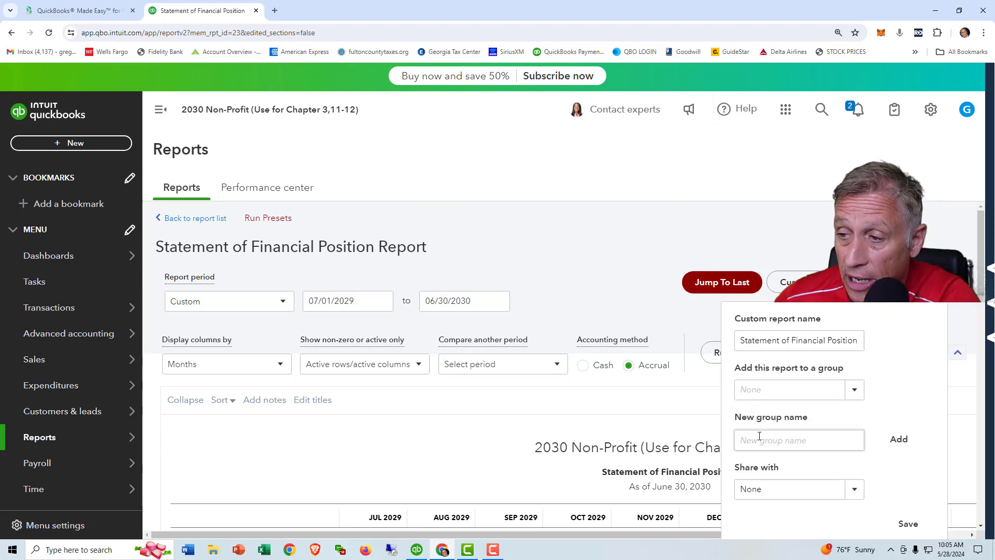
{"action": "left_click", "coordinate": [759, 436]}
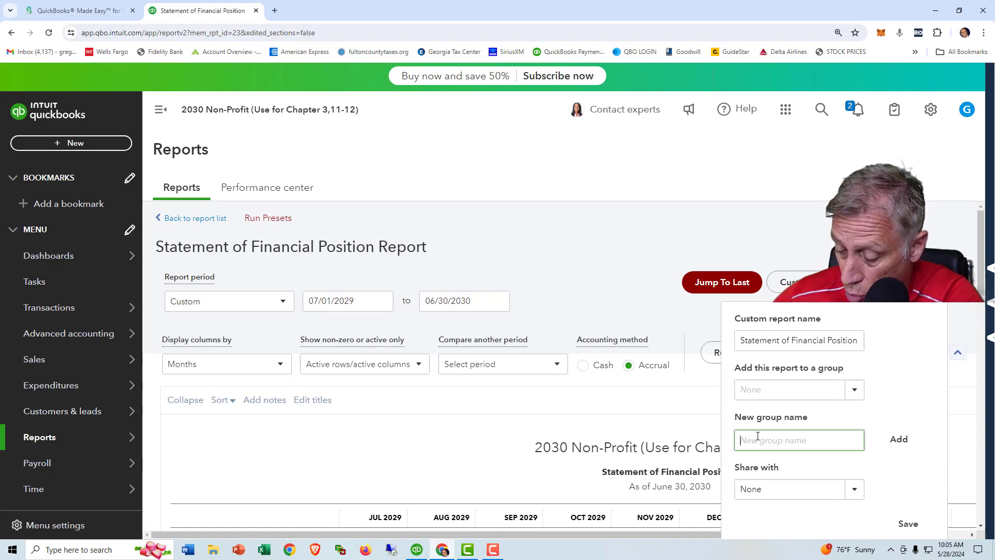
{"action": "type", "text": "REPORTS FOR FIN"}
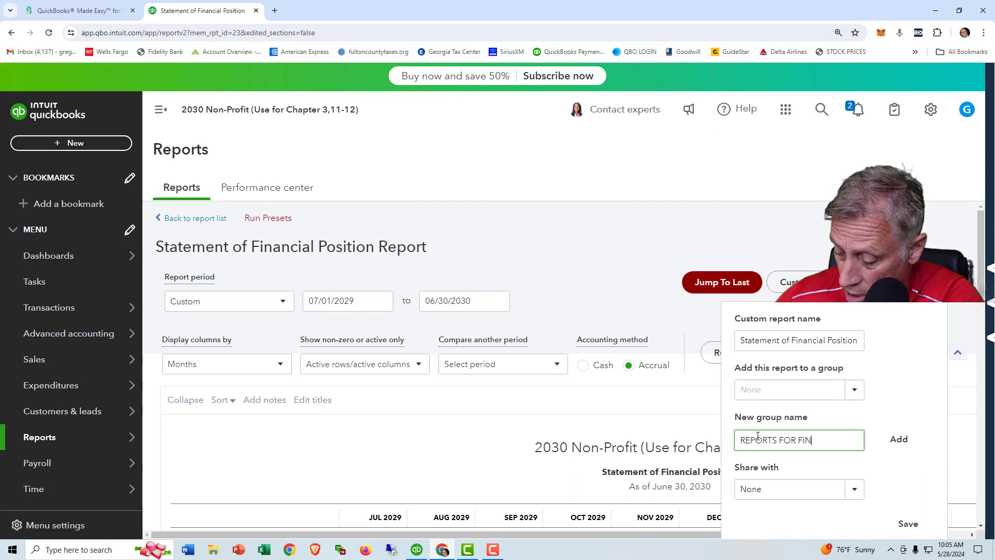
{"action": "type", "text": "ANCE C"}
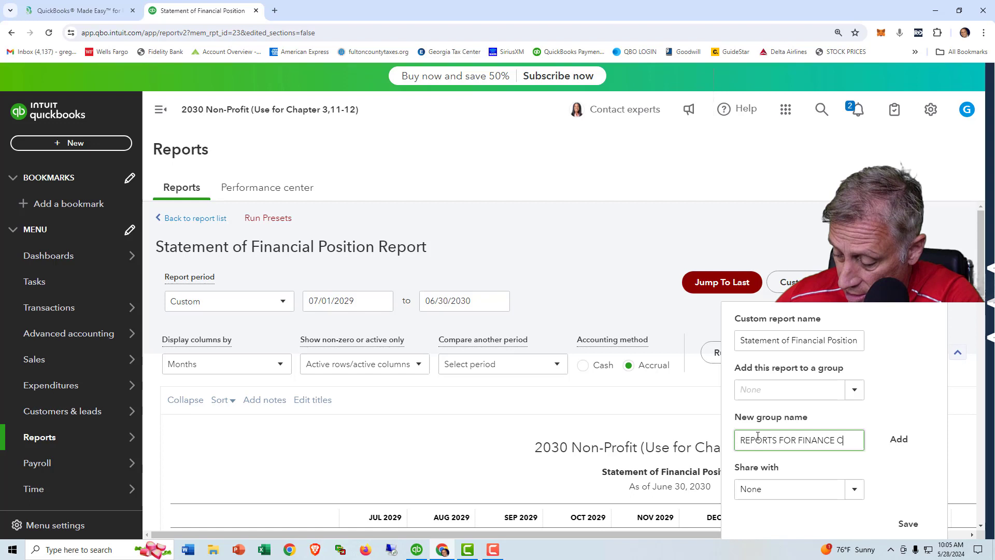
{"action": "type", "text": "OMMITTEE"}
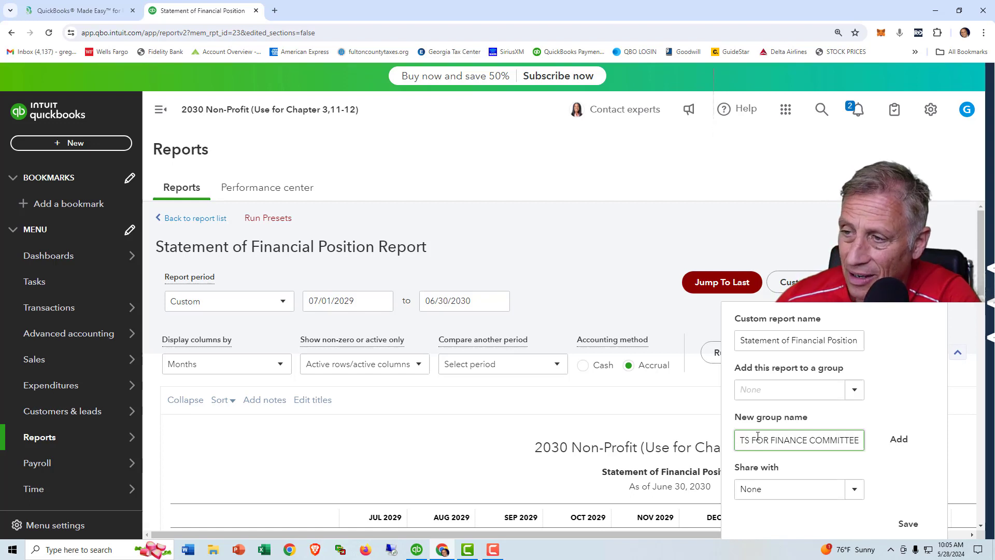
{"action": "left_click", "coordinate": [900, 442]}
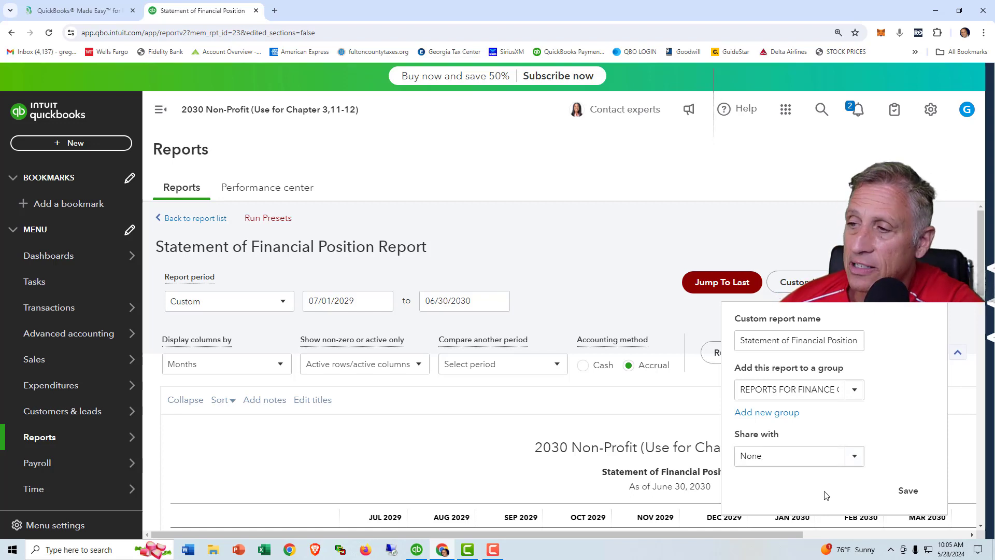
Save the report into that group with sharing set to None
{"action": "left_click", "coordinate": [855, 457]}
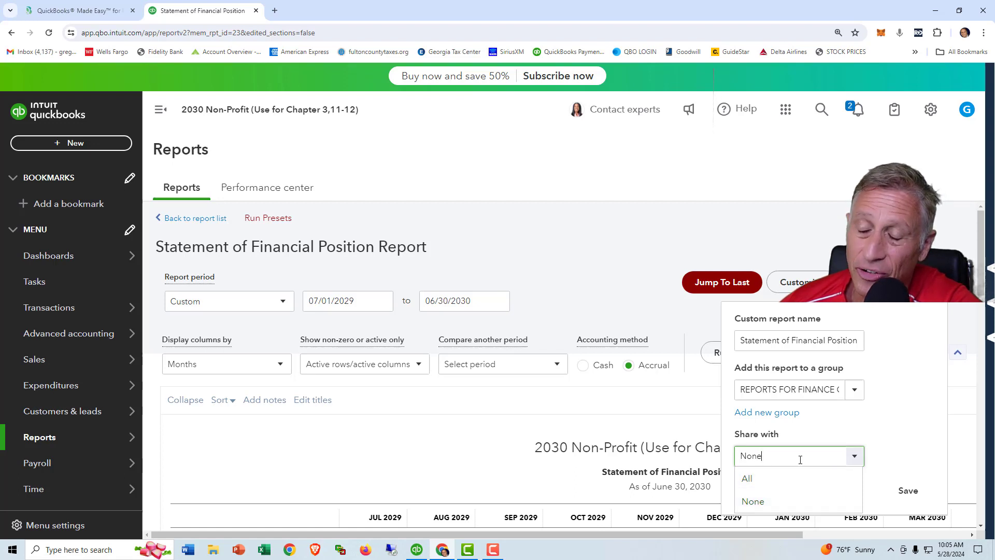
{"action": "left_click", "coordinate": [801, 502]}
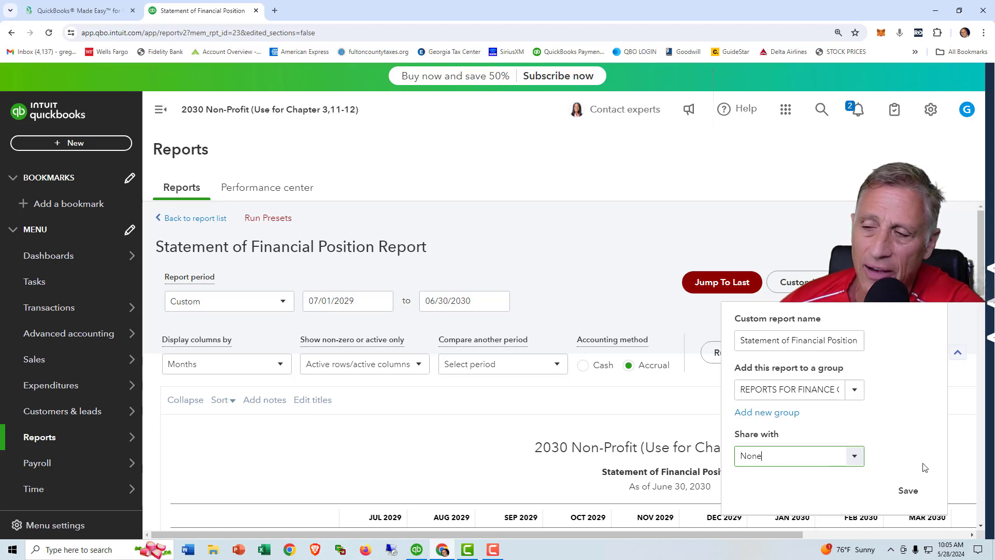
{"action": "left_click", "coordinate": [909, 492]}
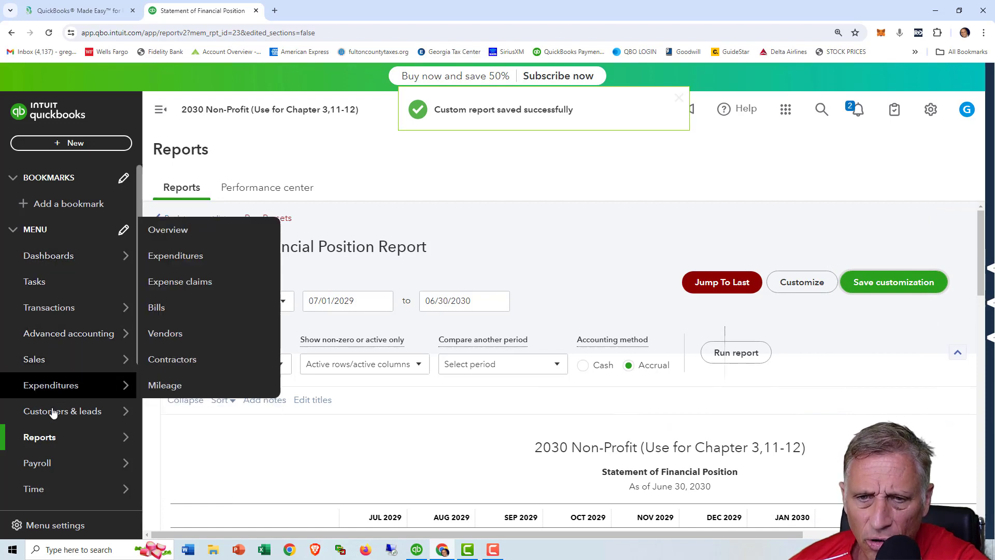
Run the saved Statement of Activity By Month report, July 2029 to June 2030 by month
{"action": "mouse_move", "coordinate": [154, 446]}
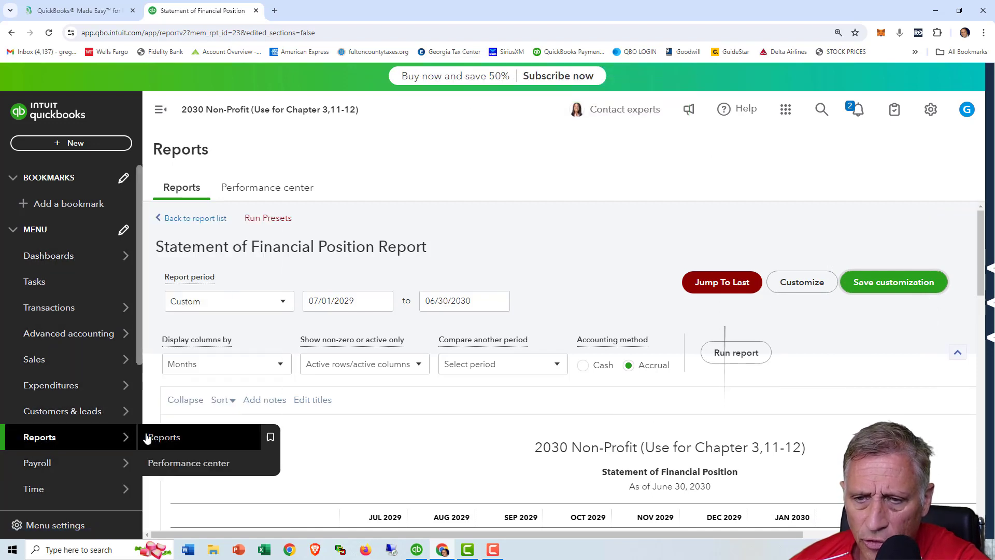
{"action": "left_click", "coordinate": [148, 439]}
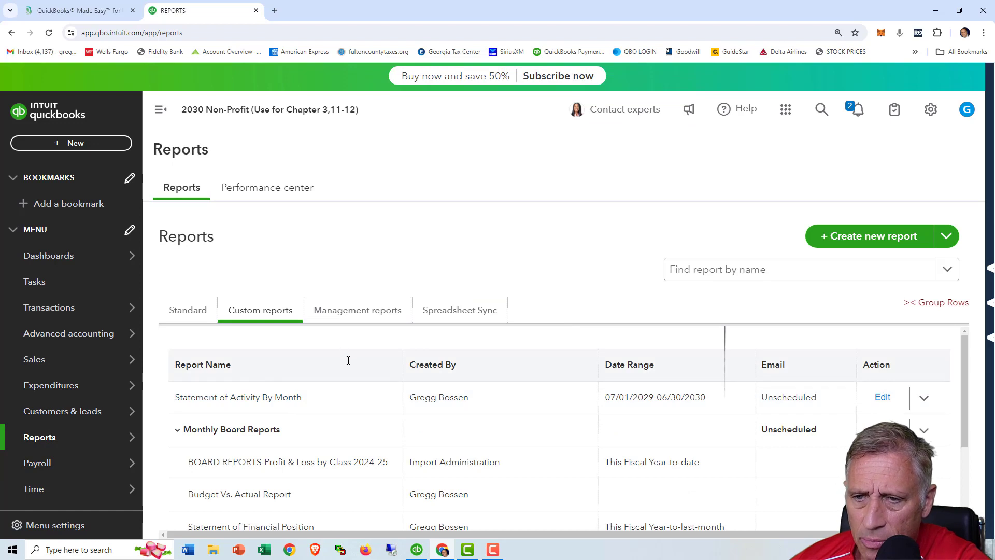
{"action": "scroll", "coordinate": [349, 363], "scroll_direction": "down", "scroll_amount": 3}
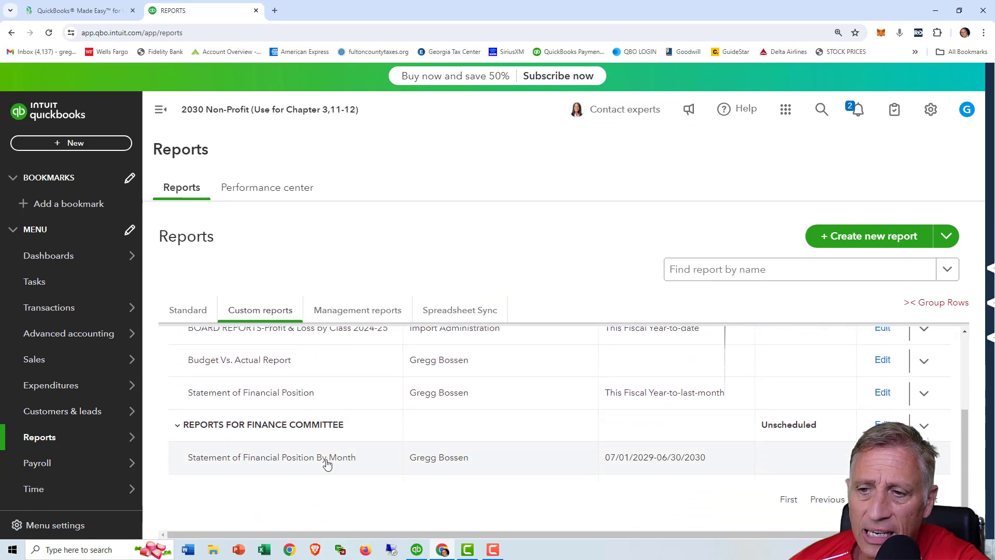
{"action": "scroll", "coordinate": [324, 477], "scroll_direction": "up", "scroll_amount": 2}
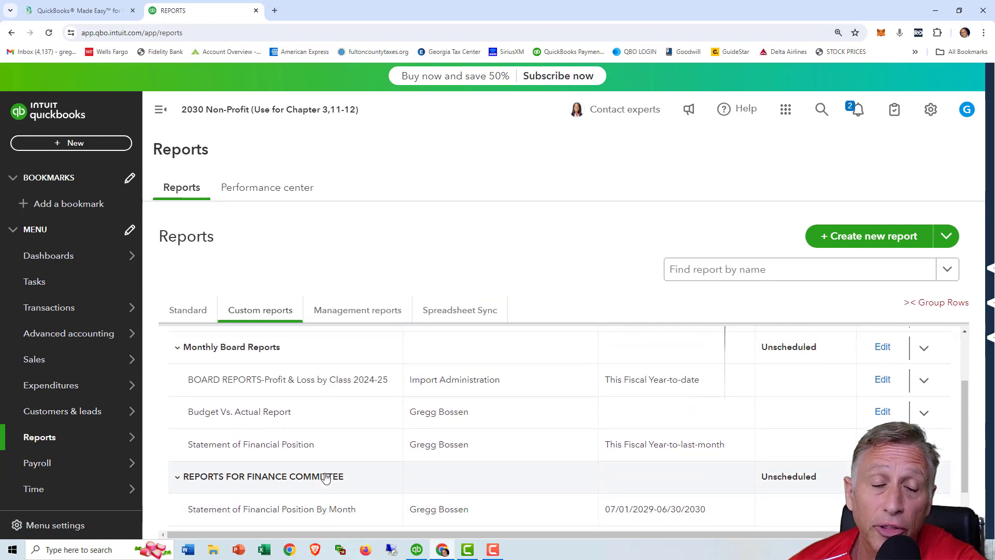
{"action": "scroll", "coordinate": [326, 474], "scroll_direction": "up", "scroll_amount": 2}
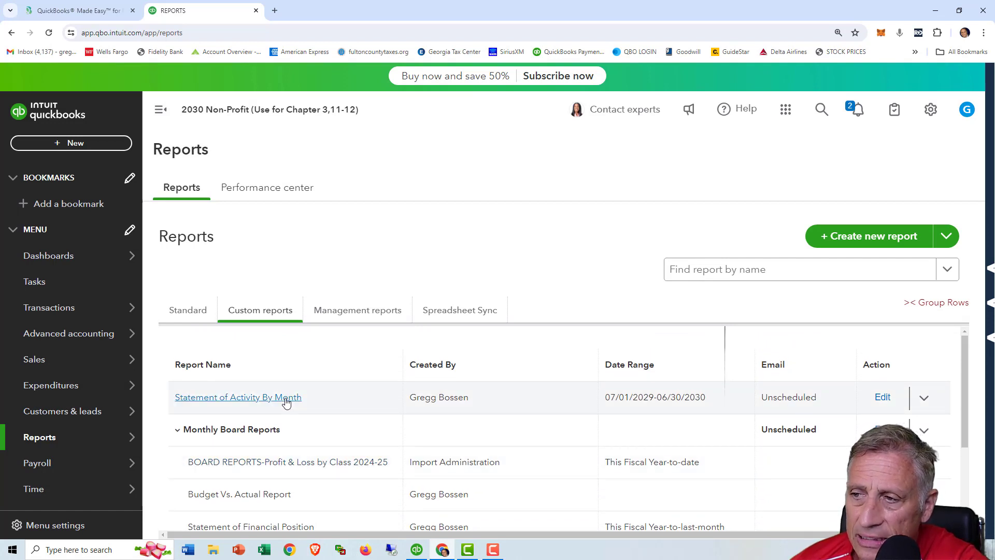
{"action": "left_click", "coordinate": [883, 397]}
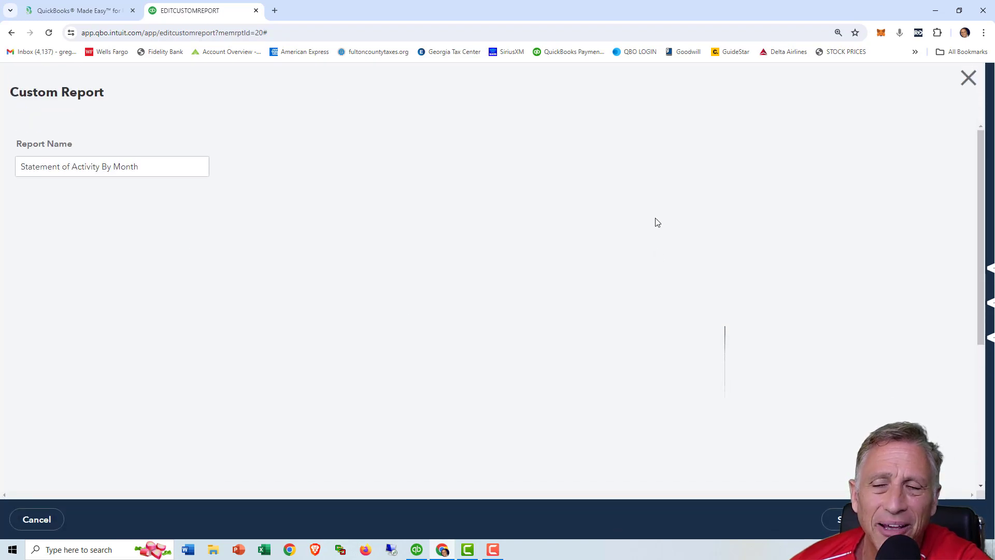
{"action": "left_click", "coordinate": [969, 80]}
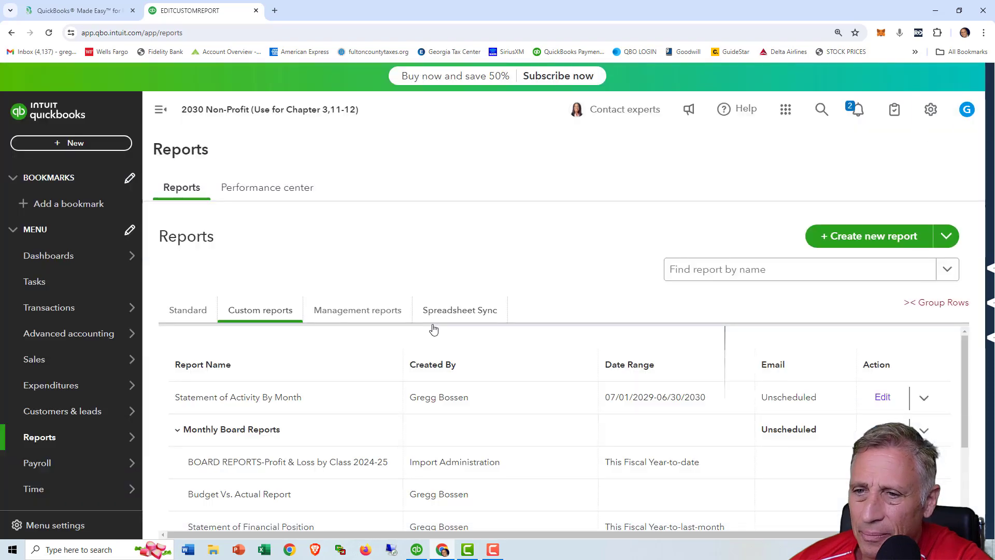
{"action": "left_click", "coordinate": [231, 400]}
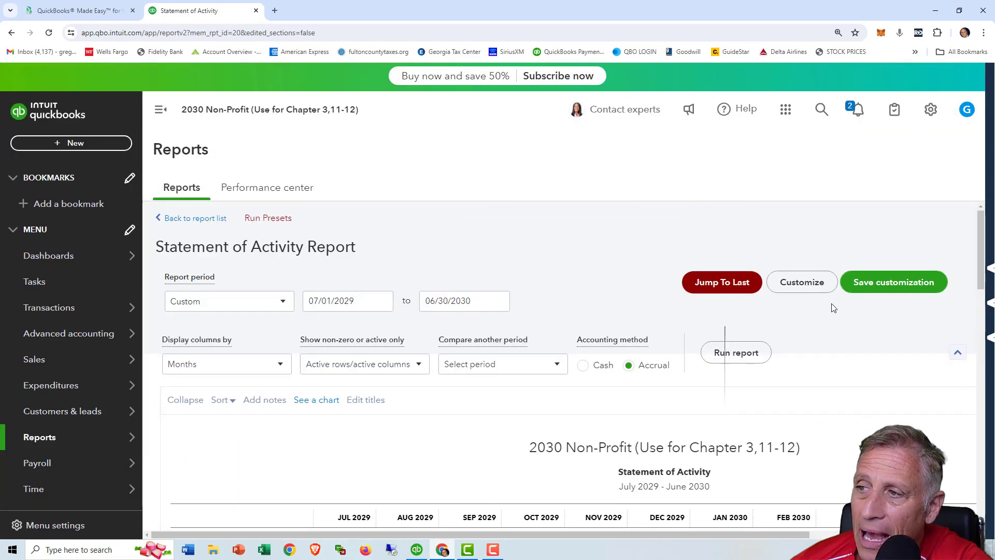
Save Statement of Activity By Month into the REPORTS FOR FINANCE COMMITTEE group
{"action": "left_click", "coordinate": [869, 287]}
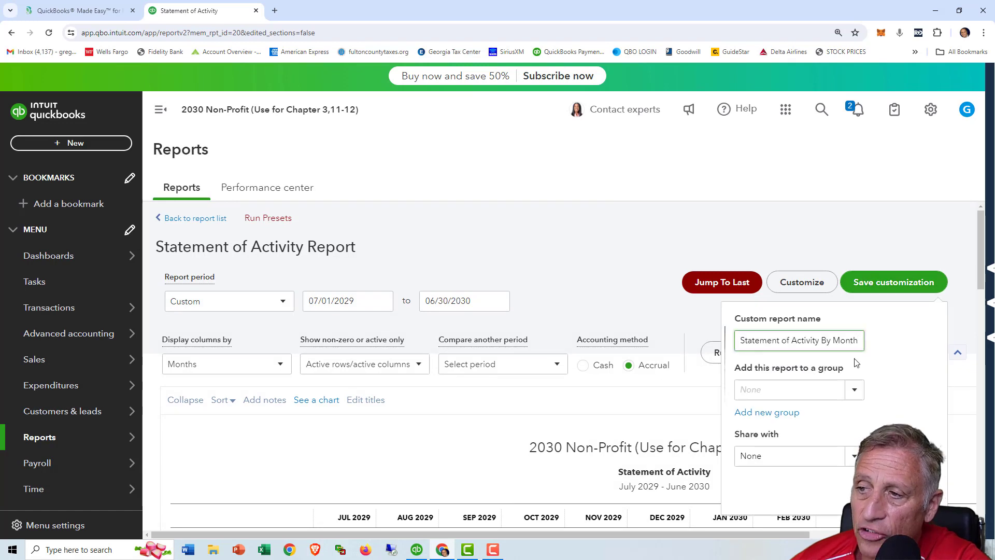
{"action": "left_click", "coordinate": [856, 390]}
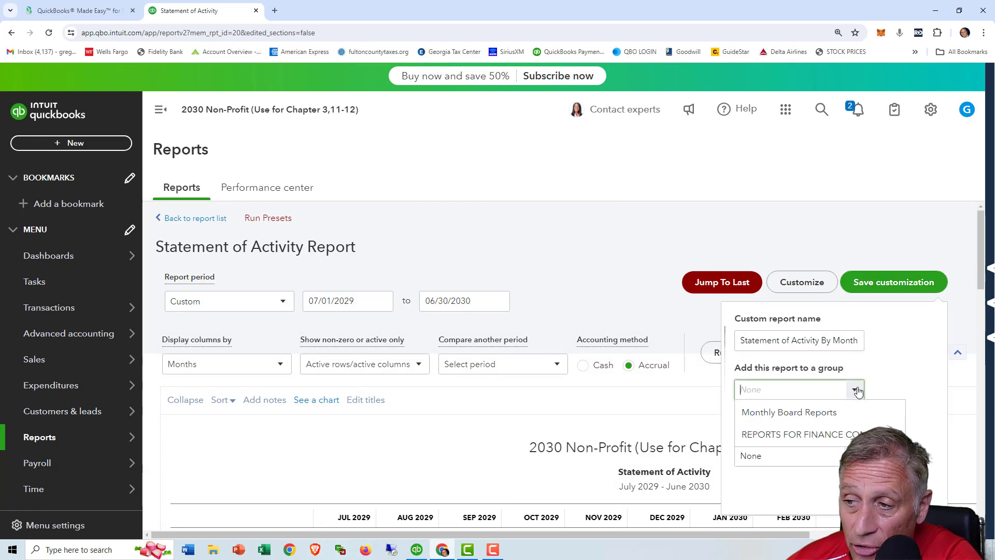
{"action": "left_click", "coordinate": [847, 438]}
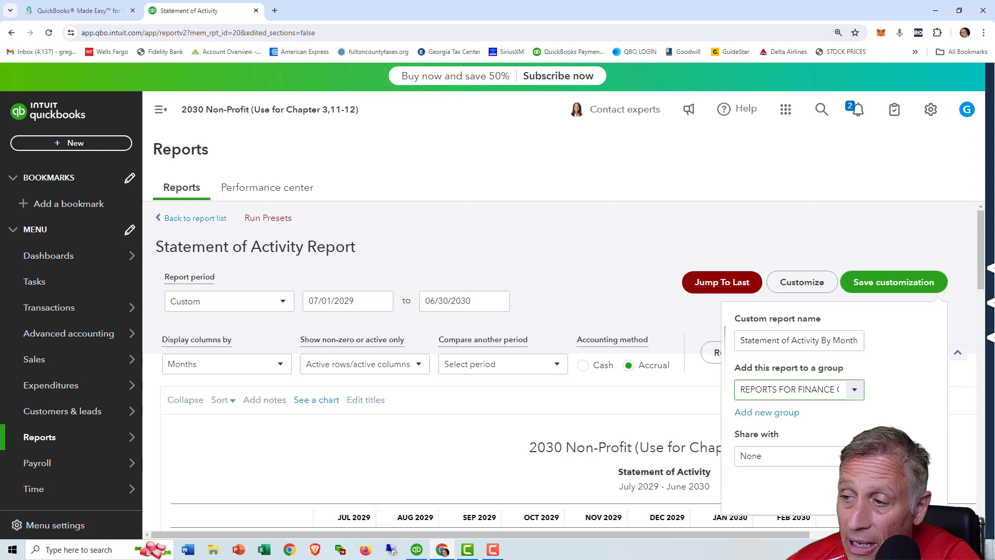
{"action": "left_click", "coordinate": [913, 490]}
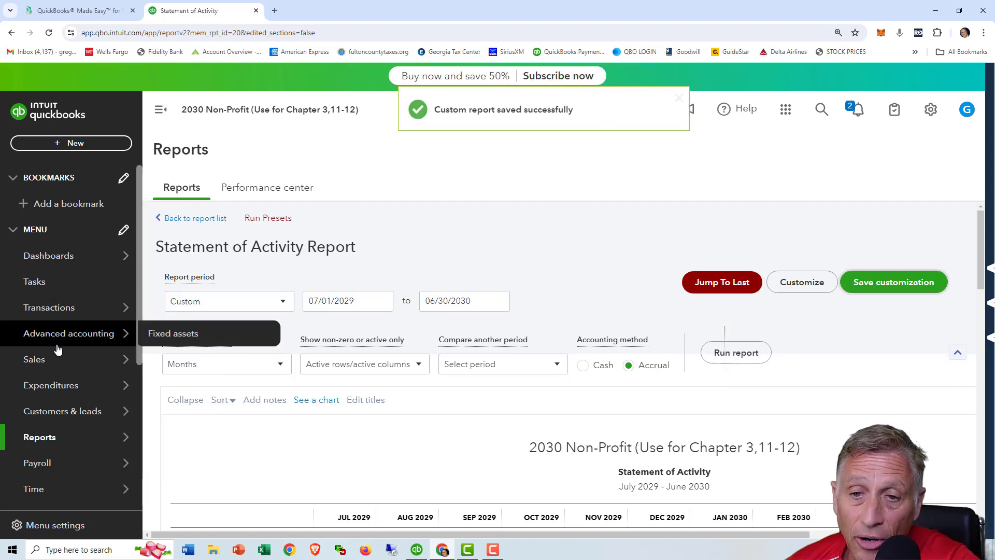
Review the Custom reports list to confirm both reports sit in the group
{"action": "left_click", "coordinate": [154, 438]}
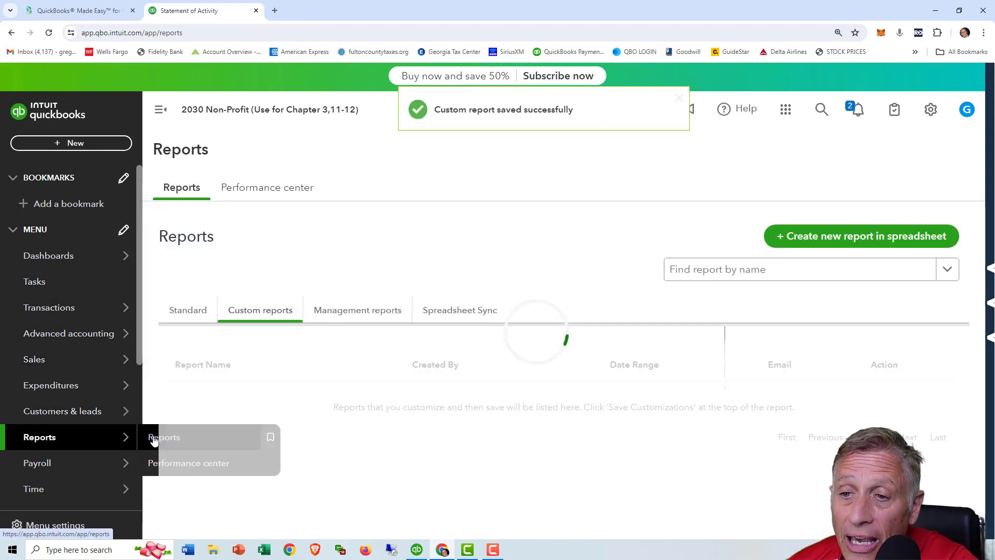
{"action": "scroll", "coordinate": [355, 363], "scroll_direction": "down", "scroll_amount": 2}
{"action": "scroll", "coordinate": [363, 372], "scroll_direction": "up", "scroll_amount": 1}
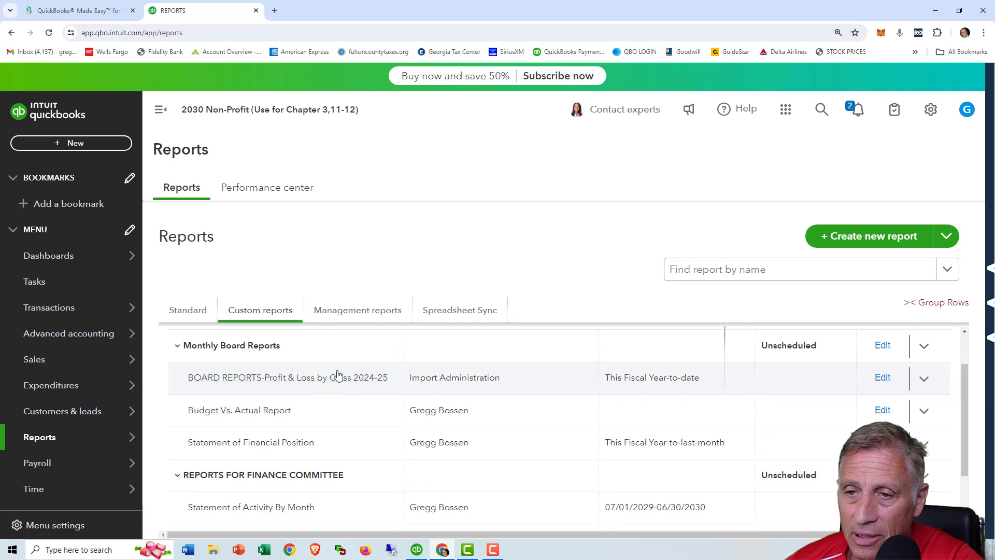
{"action": "scroll", "coordinate": [342, 389], "scroll_direction": "down", "scroll_amount": 2}
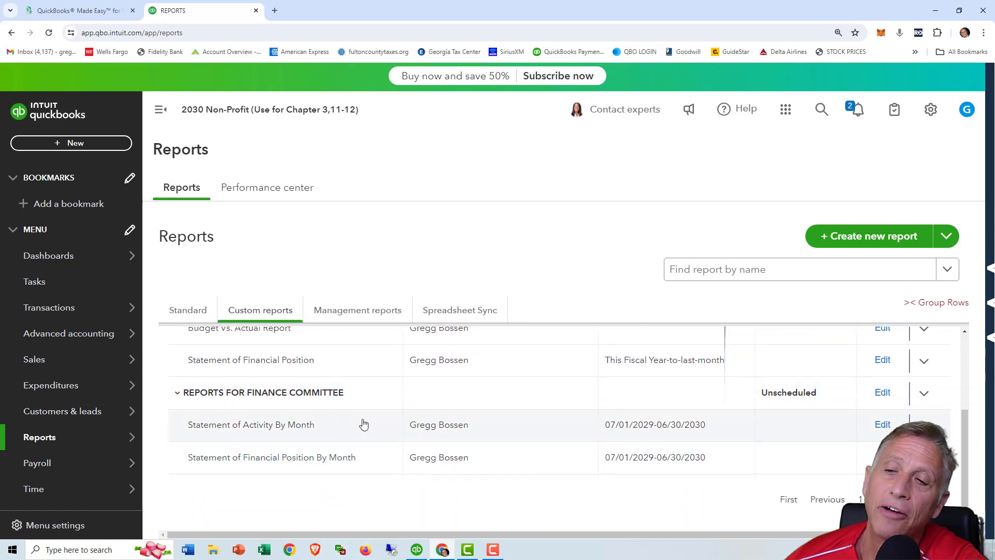
{"action": "scroll", "coordinate": [358, 359], "scroll_direction": "up", "scroll_amount": 3}
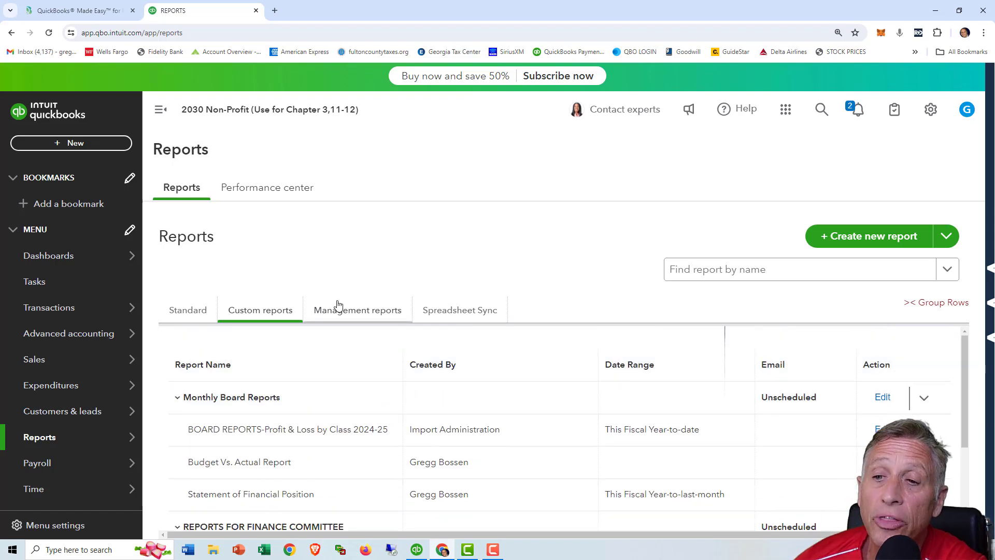
Open the QuickBooks Made Easy Webinars page to view the June 2024 Fundamentals series
{"action": "left_click", "coordinate": [101, 11]}
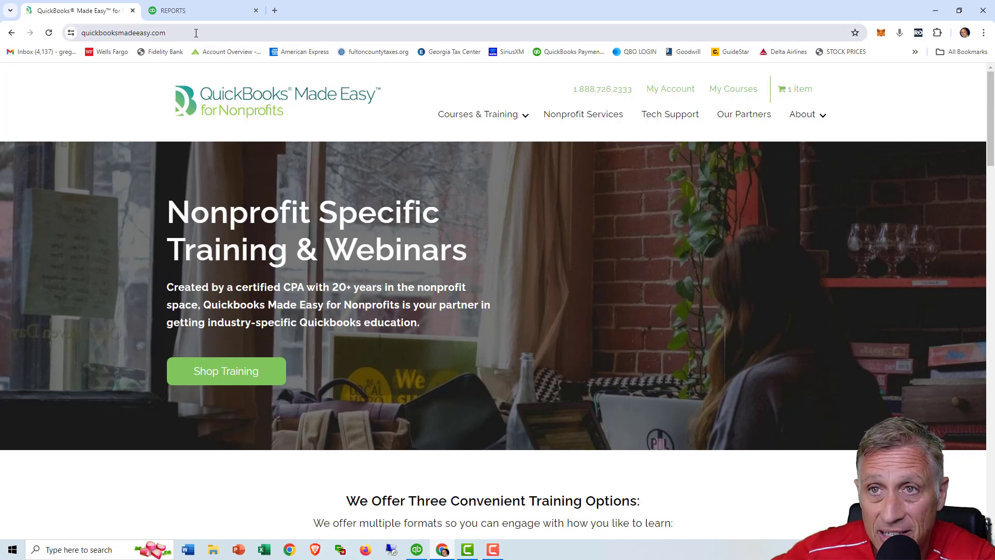
{"action": "left_click_drag", "start_coordinate": [165, 32], "coordinate": [71, 33]}
{"action": "mouse_move", "coordinate": [503, 126]}
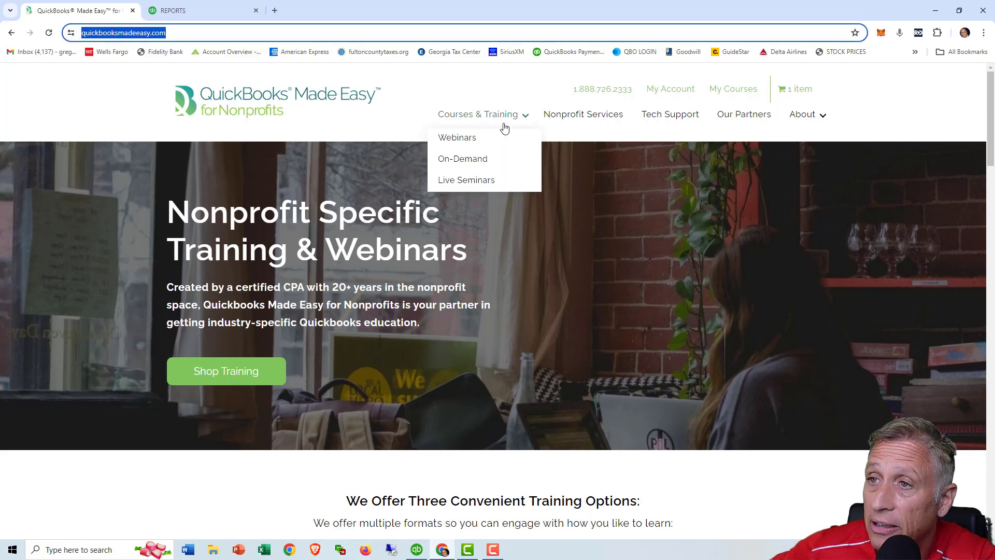
{"action": "left_click", "coordinate": [457, 143]}
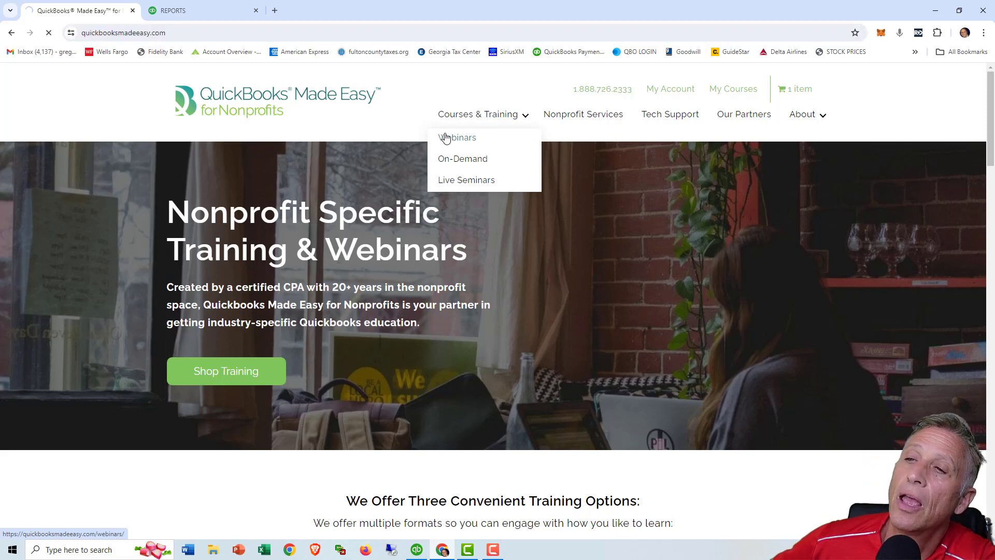
{"action": "scroll", "coordinate": [564, 265], "scroll_direction": "down", "scroll_amount": 3}
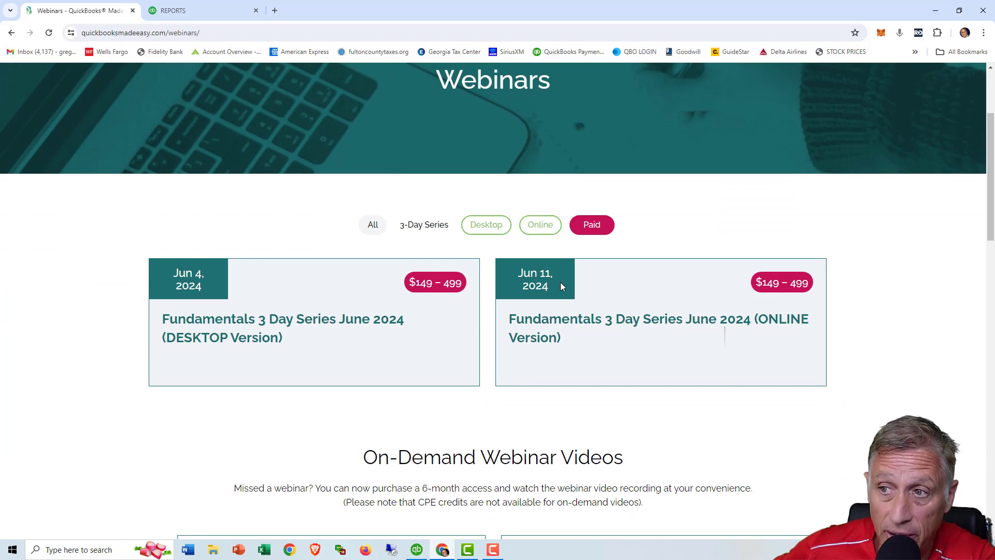
Open the Fundamentals 3 Day Series June 2024 ONLINE Version webinar page
{"action": "left_click", "coordinate": [626, 322]}
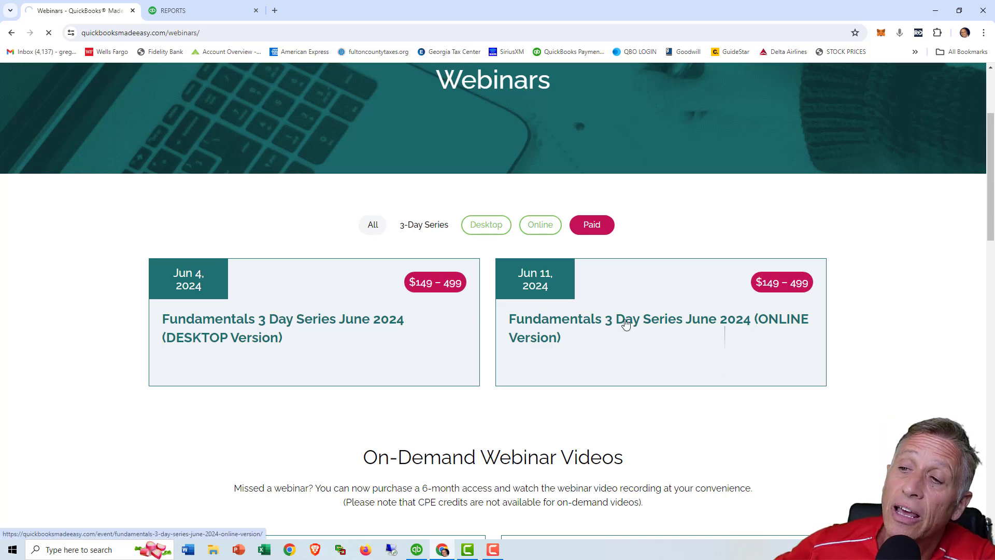
{"action": "scroll", "coordinate": [578, 346], "scroll_direction": "down", "scroll_amount": 3}
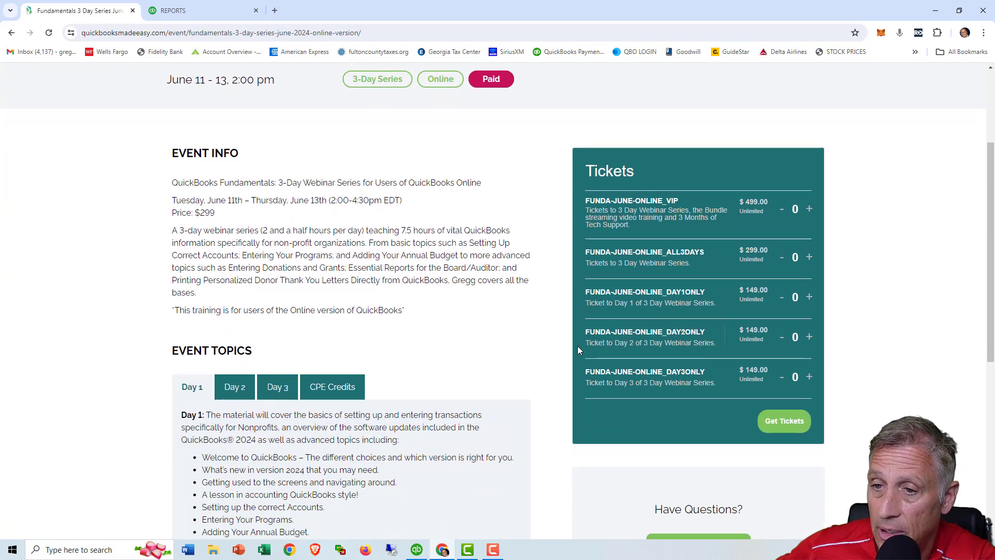
{"action": "scroll", "coordinate": [577, 346], "scroll_direction": "down", "scroll_amount": 2}
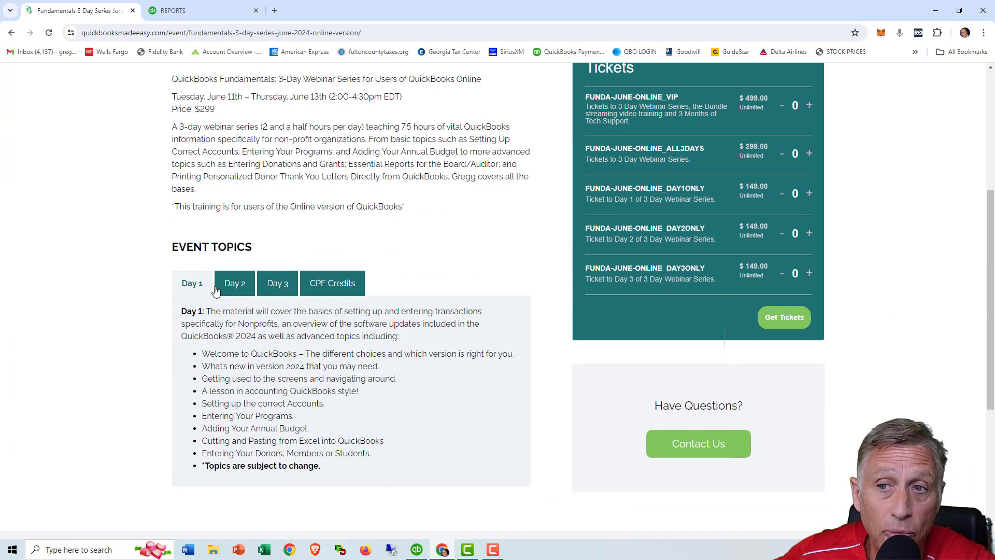
Review the Day 2, Day 3, Day 2 and Day 1 topic lists for the series
{"action": "left_click", "coordinate": [223, 289]}
{"action": "left_click", "coordinate": [274, 290]}
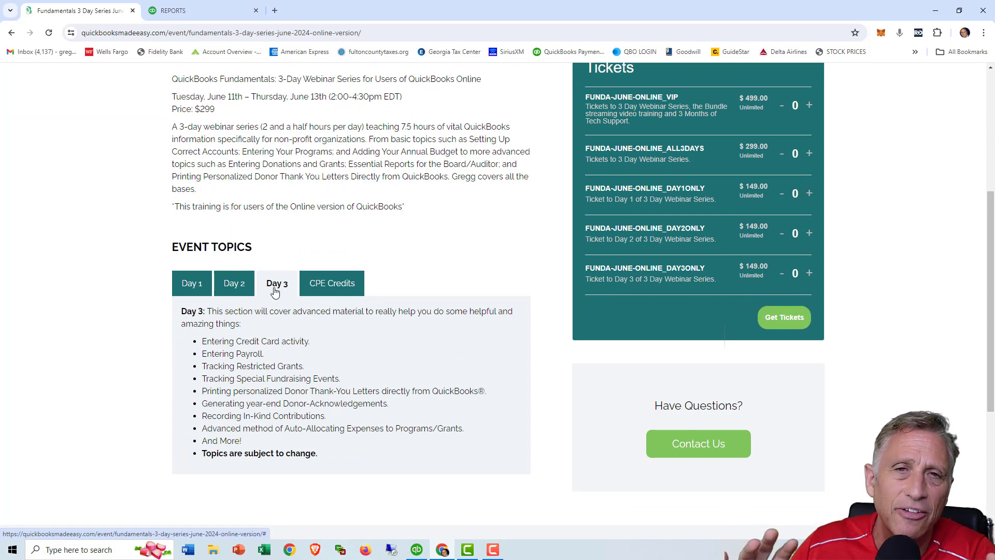
{"action": "left_click", "coordinate": [238, 288]}
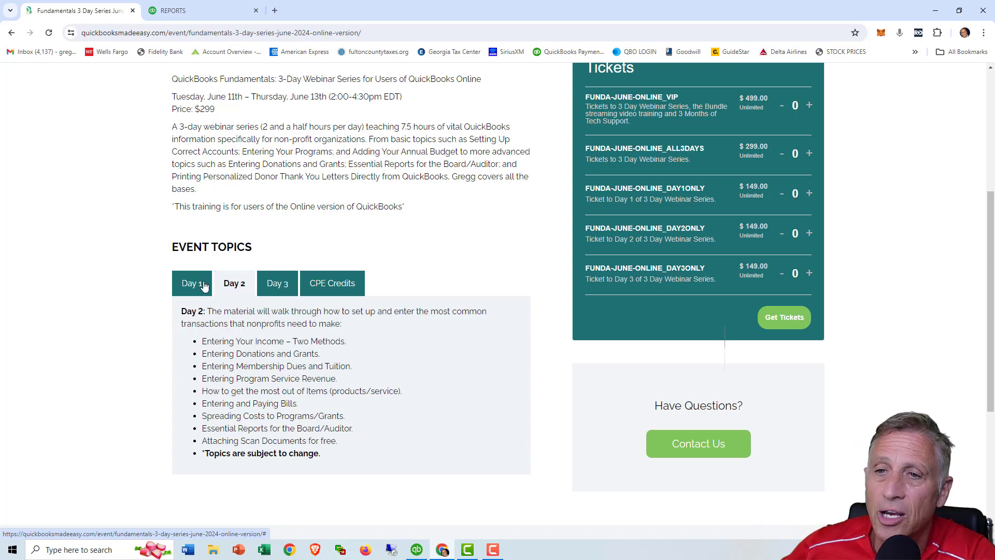
{"action": "left_click", "coordinate": [199, 285]}
{"action": "scroll", "coordinate": [492, 262], "scroll_direction": "up", "scroll_amount": 1}
{"action": "scroll", "coordinate": [494, 261], "scroll_direction": "up", "scroll_amount": 4}
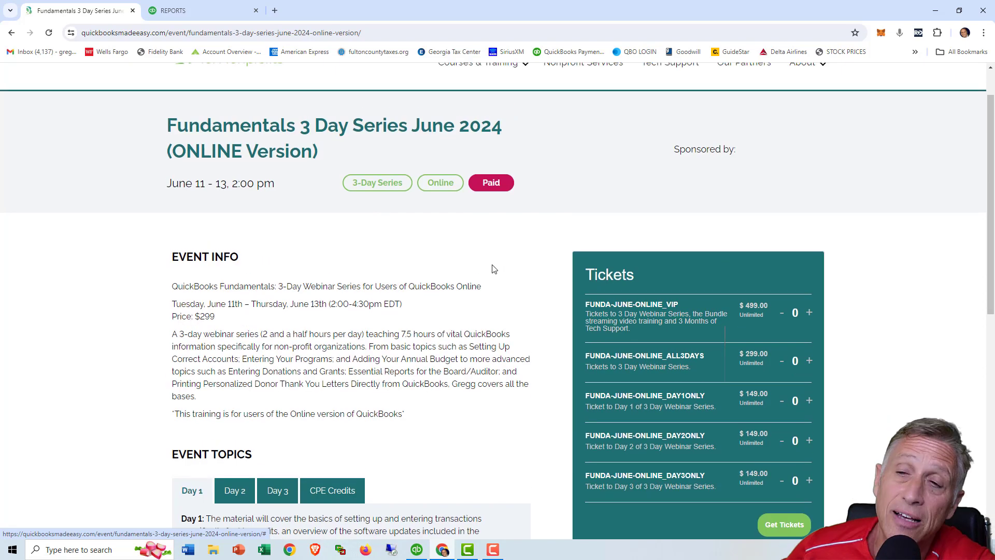